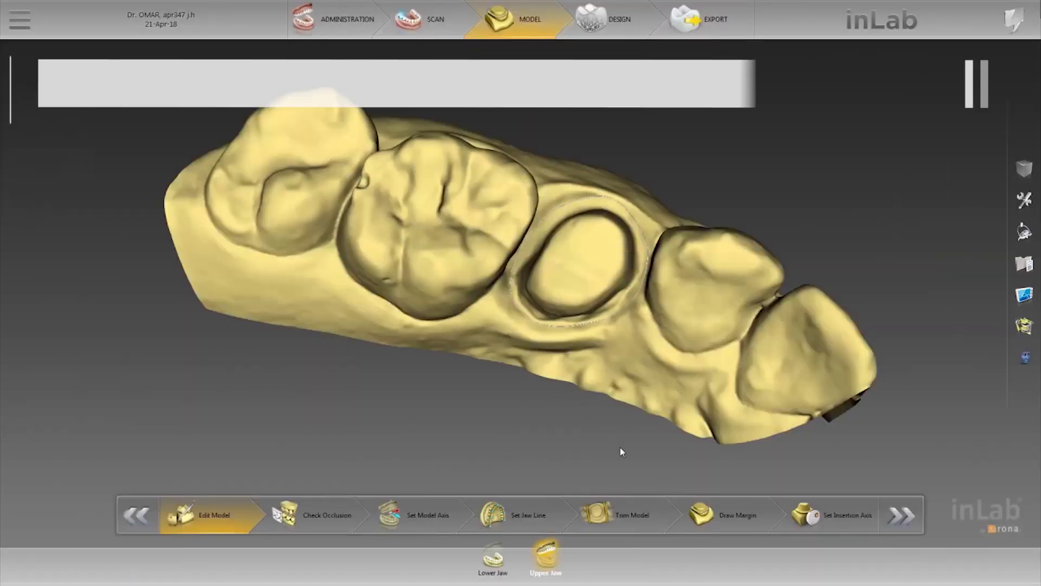
# Step: Orbit the scanned jaw and launch the inLab Model app from the main menu
pyautogui.moveTo(677, 427)
pyautogui.mouseDown(button='middle')
pyautogui.moveTo(631, 359)
pyautogui.moveTo(485, 412)
pyautogui.mouseUp(button='middle')
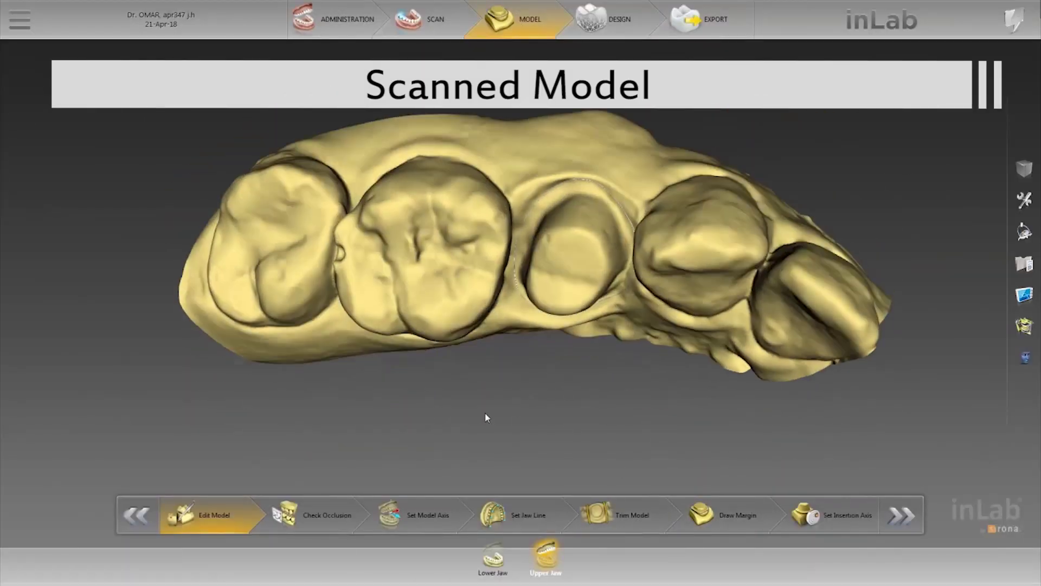
pyautogui.click(20, 20)
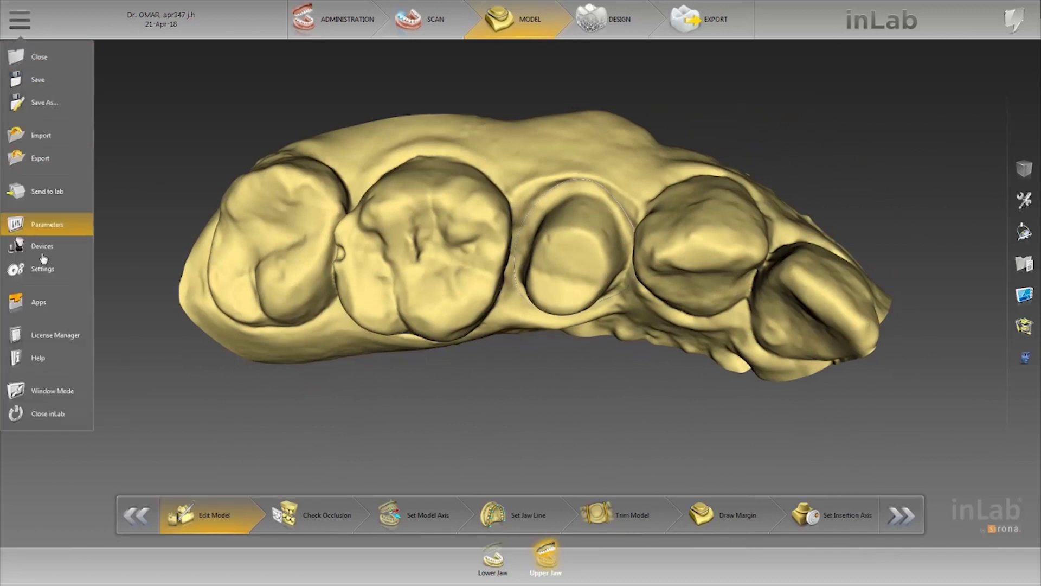
pyautogui.click(44, 313)
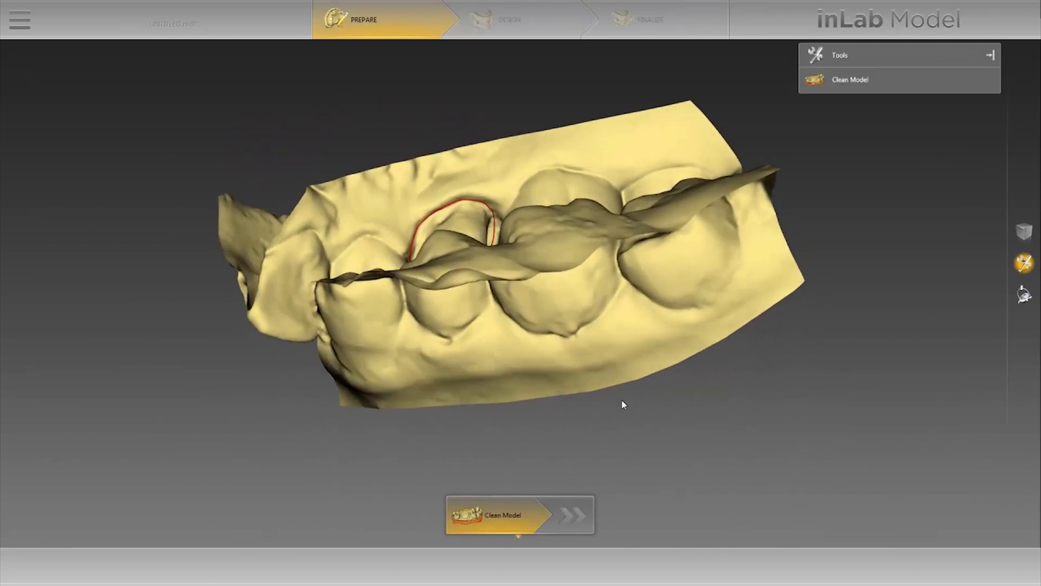
# Step: Clean both jaws into based models at 2.07 mm height and advance to Design
pyautogui.click(847, 79)
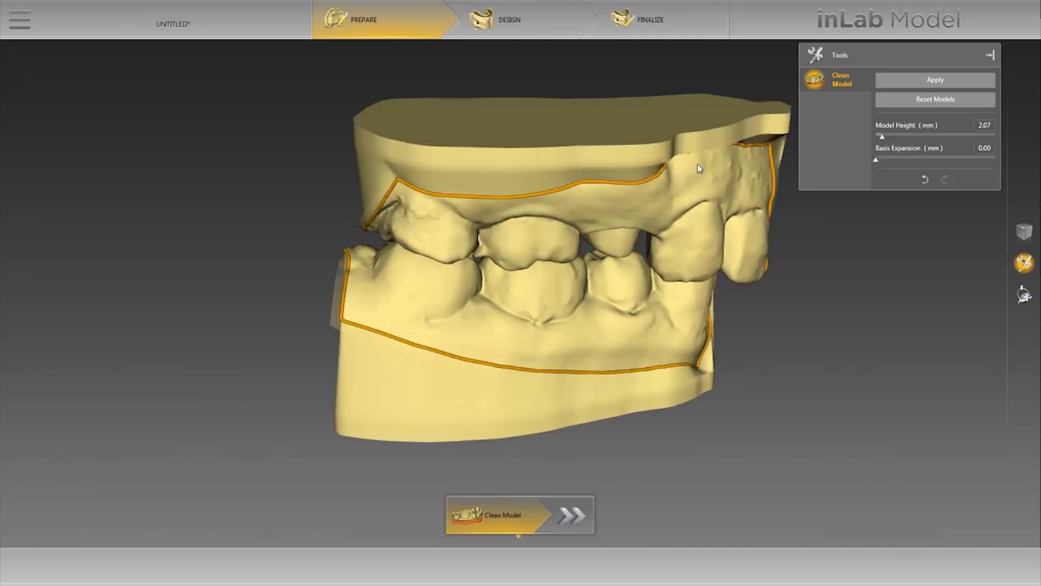
pyautogui.moveTo(697, 164); pyautogui.dragTo(712, 401, button='middle')
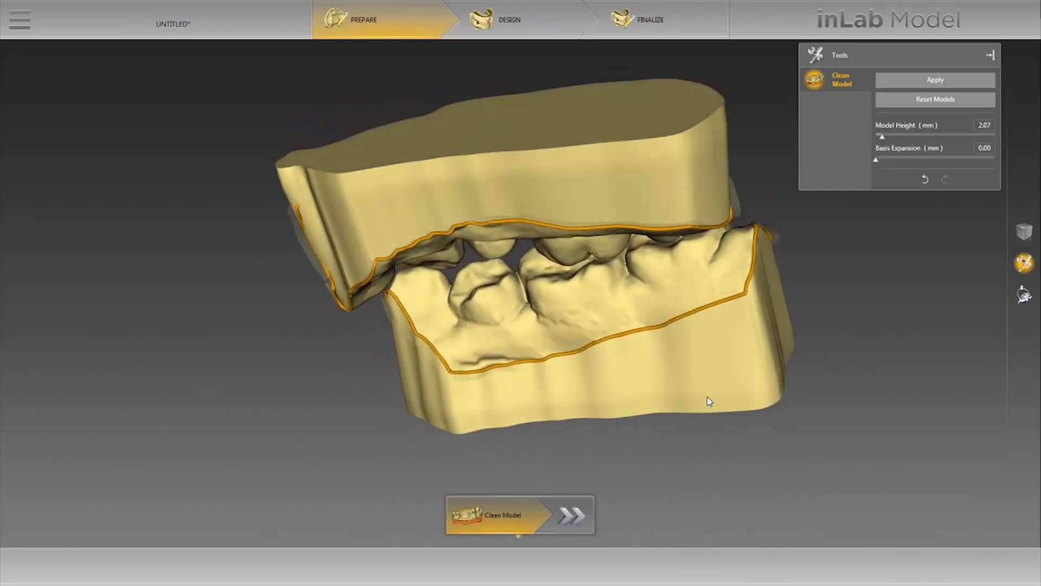
pyautogui.click(573, 514)
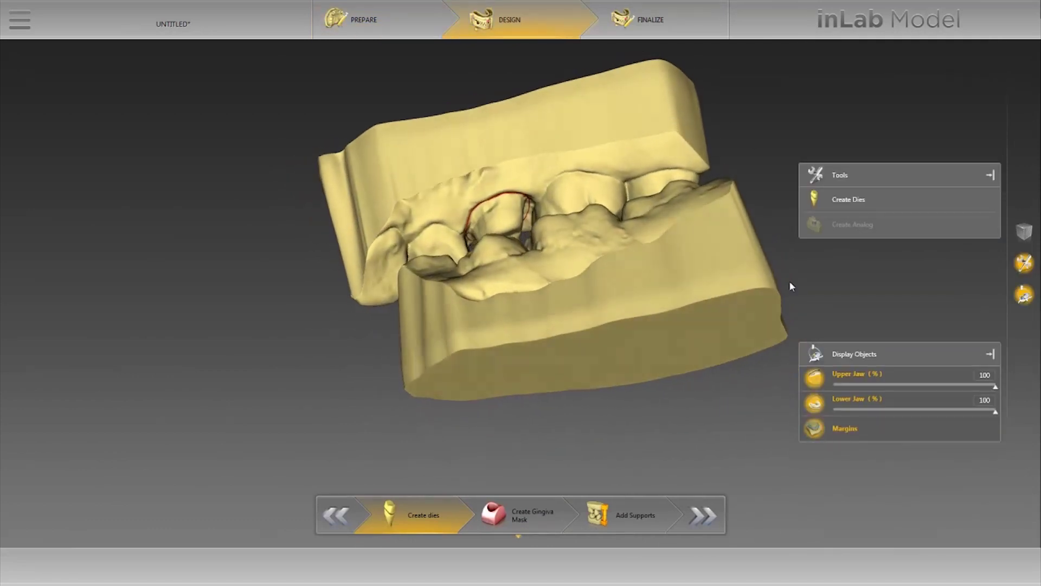
# Step: Open Create Dies, hide the lower jaw, and toggle the existing margin line
pyautogui.click(817, 206)
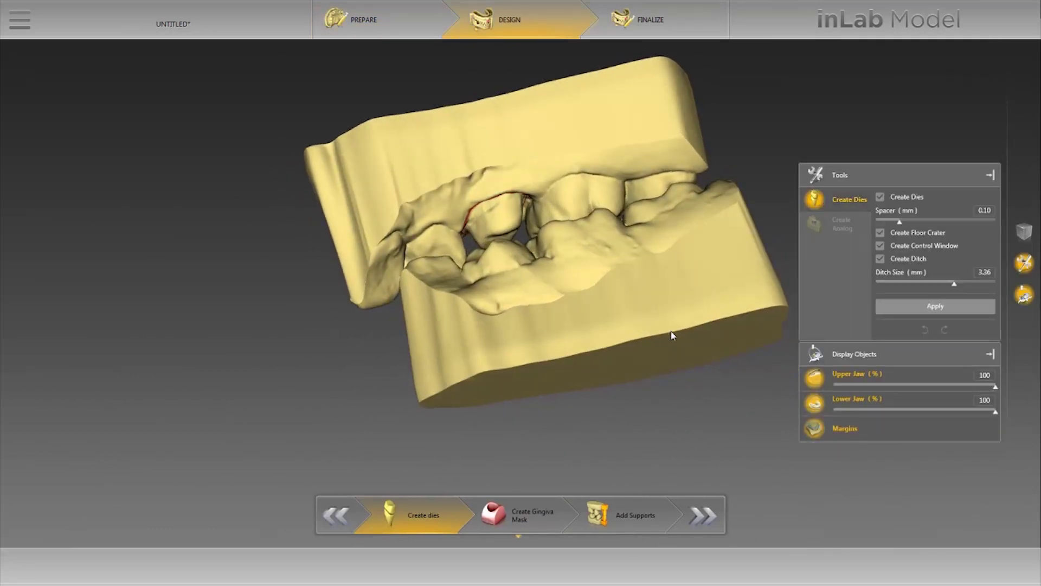
pyautogui.click(816, 405)
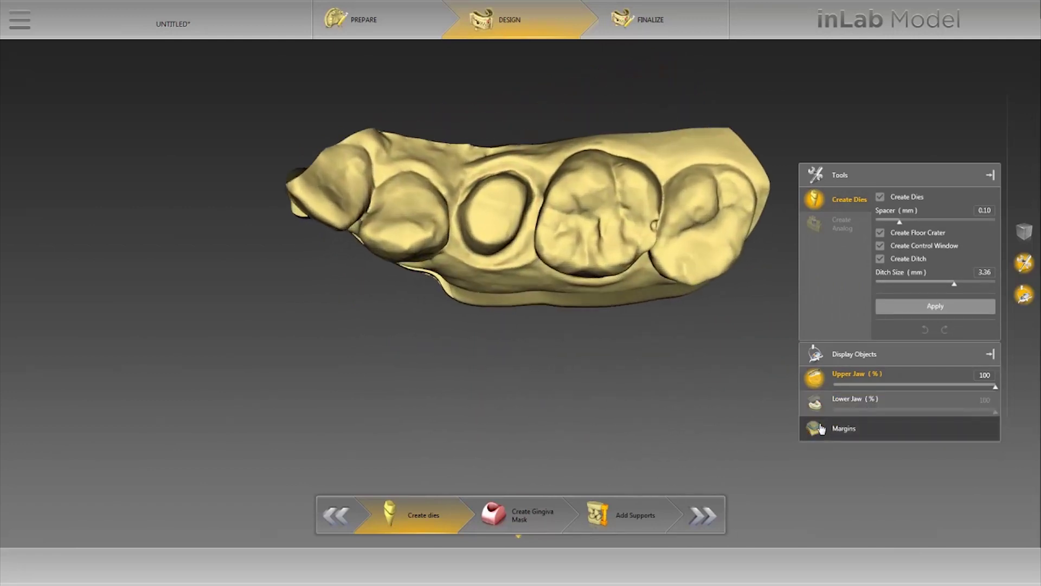
pyautogui.click(819, 431)
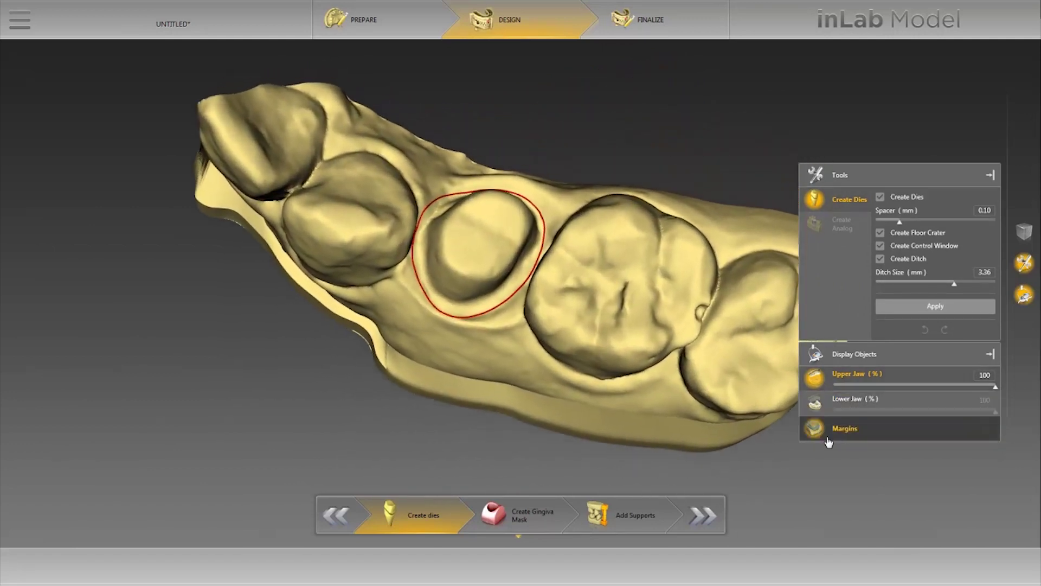
pyautogui.click(813, 431)
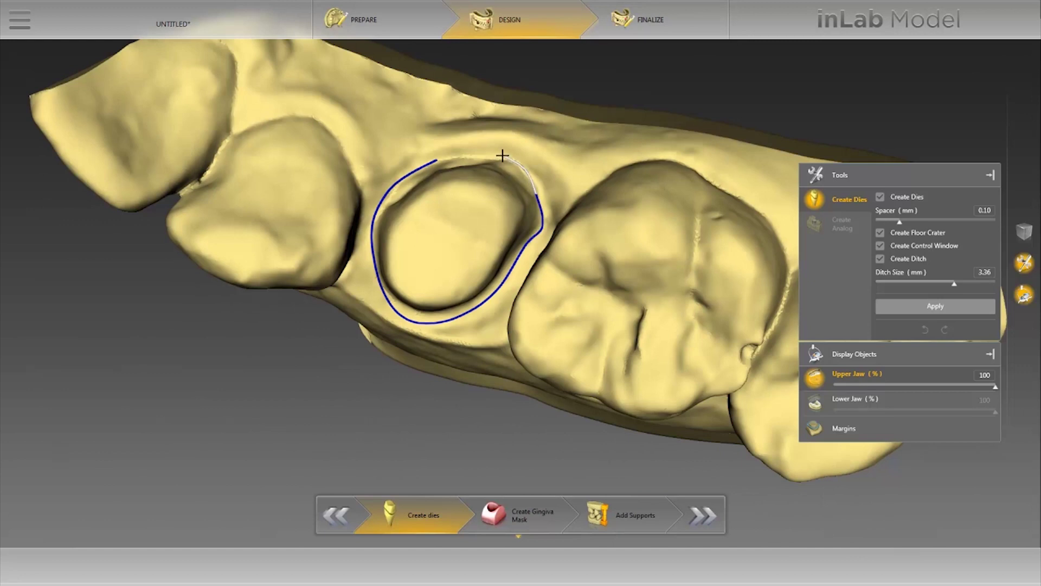
# Step: Close the margin and create a die with a 3.36 mm ditch, then hide the upper jaw
pyautogui.click(434, 160)
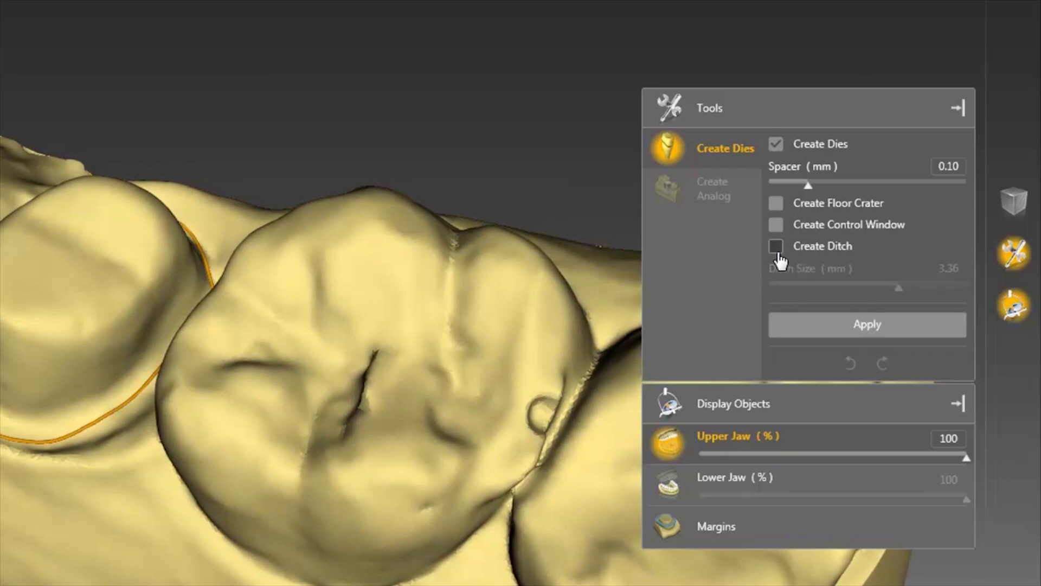
pyautogui.click(814, 326)
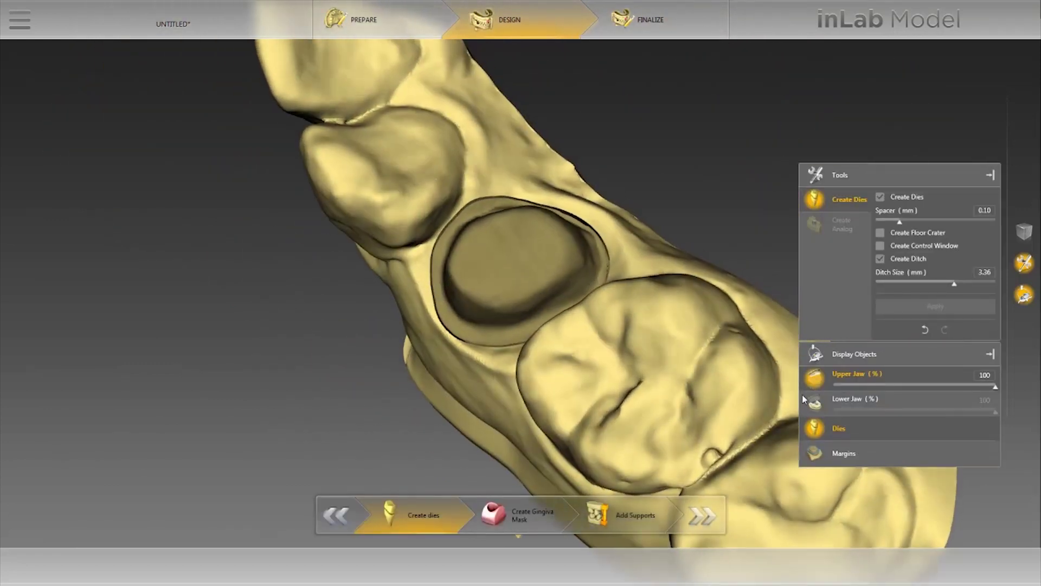
pyautogui.click(814, 382)
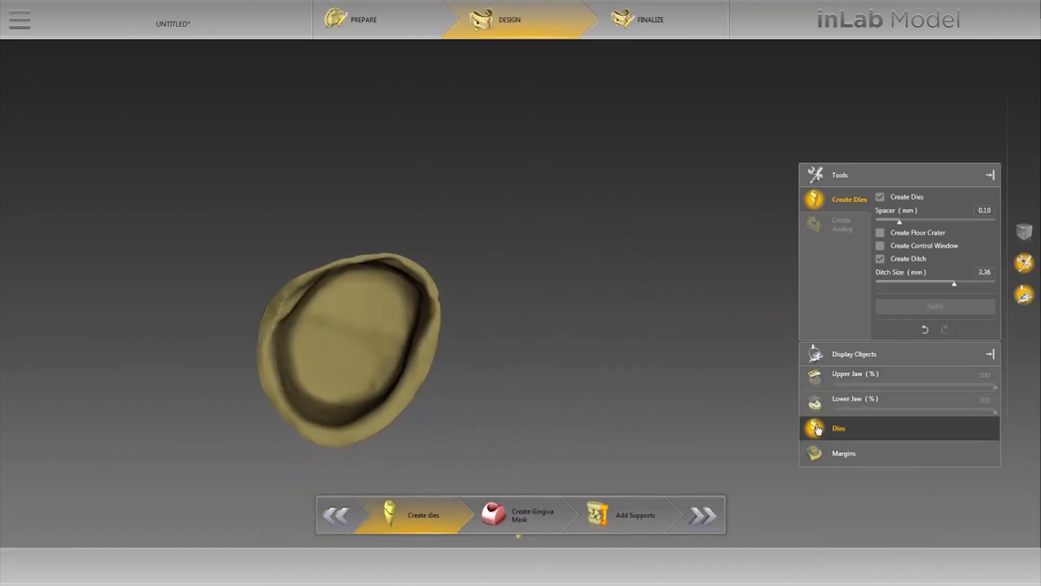
# Step: Toggle jaw visibility and make the upper jaw translucent to inspect the die
pyautogui.click(820, 408)
pyautogui.click(820, 408)
pyautogui.click(821, 388)
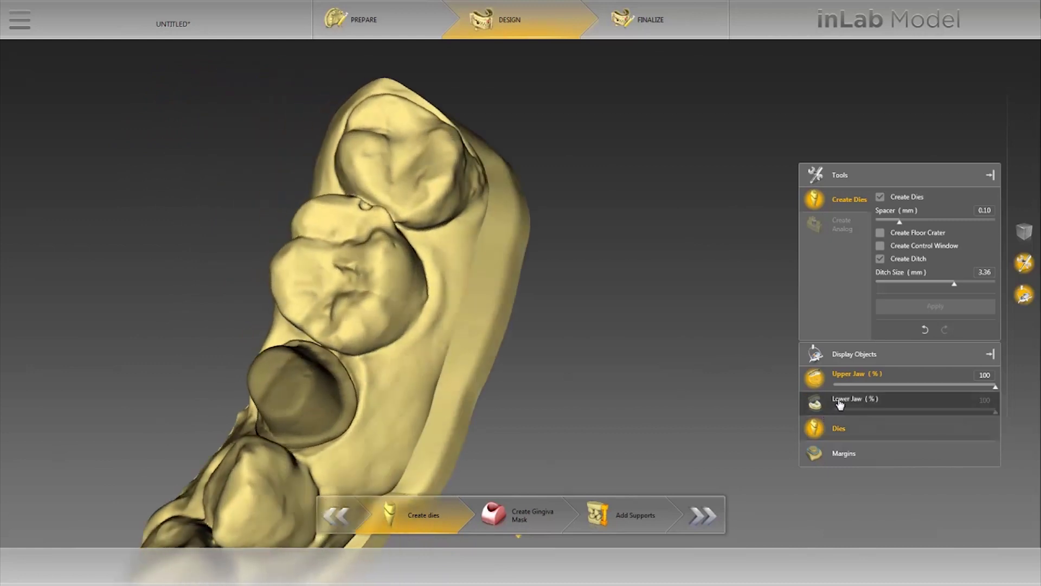
pyautogui.moveTo(995, 384); pyautogui.dragTo(833, 386)
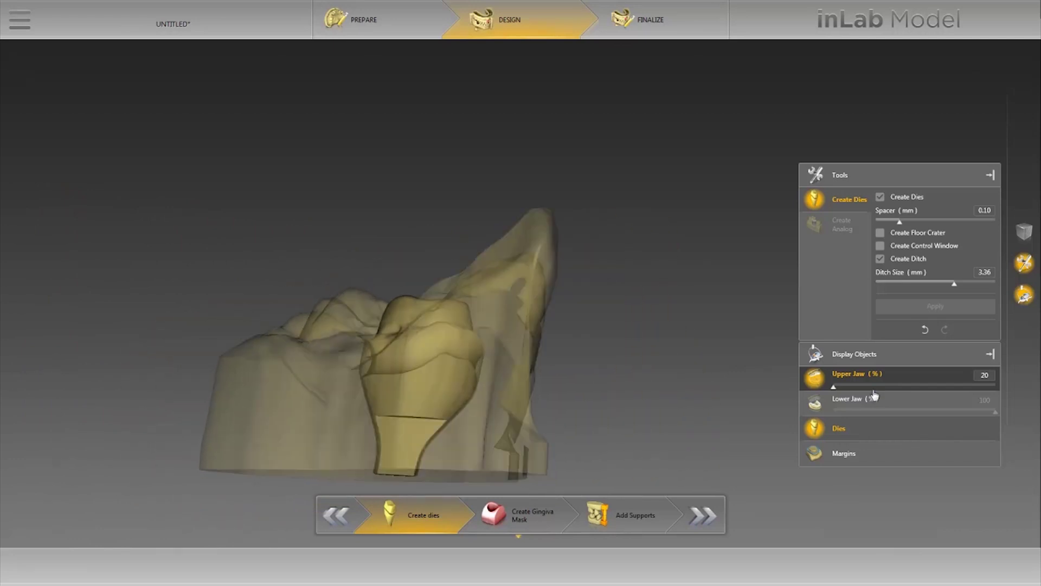
# Step: Create the gingiva mask, restore the upper jaw to full opacity, and go to Add Supports
pyautogui.click(553, 519)
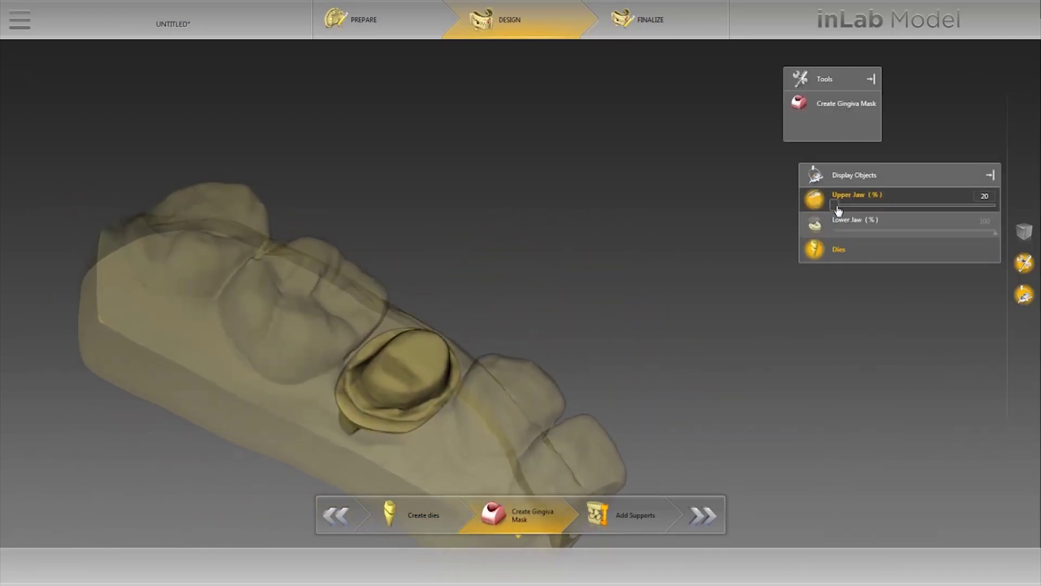
pyautogui.moveTo(835, 205); pyautogui.dragTo(995, 207)
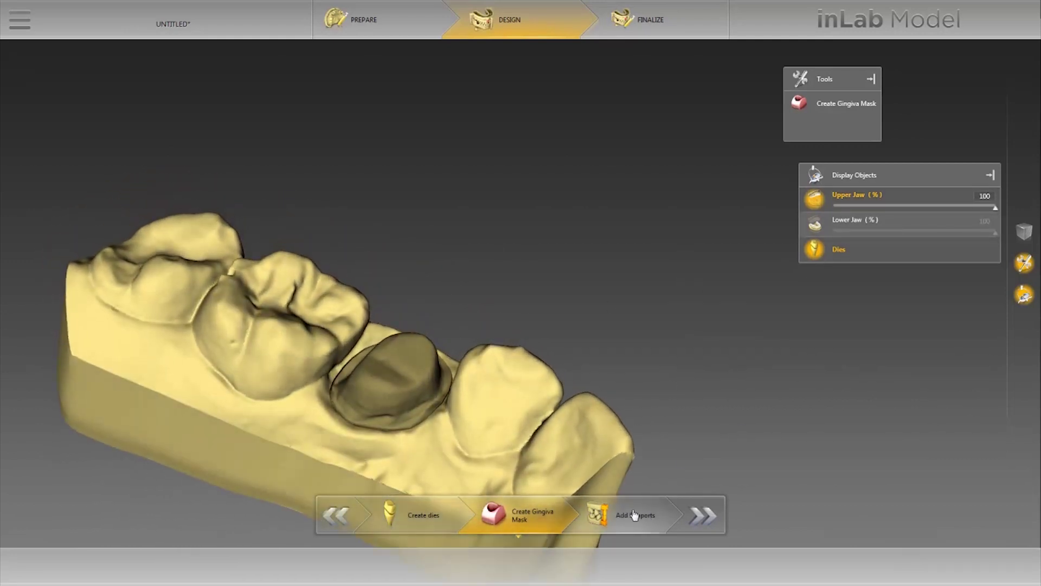
pyautogui.click(634, 514)
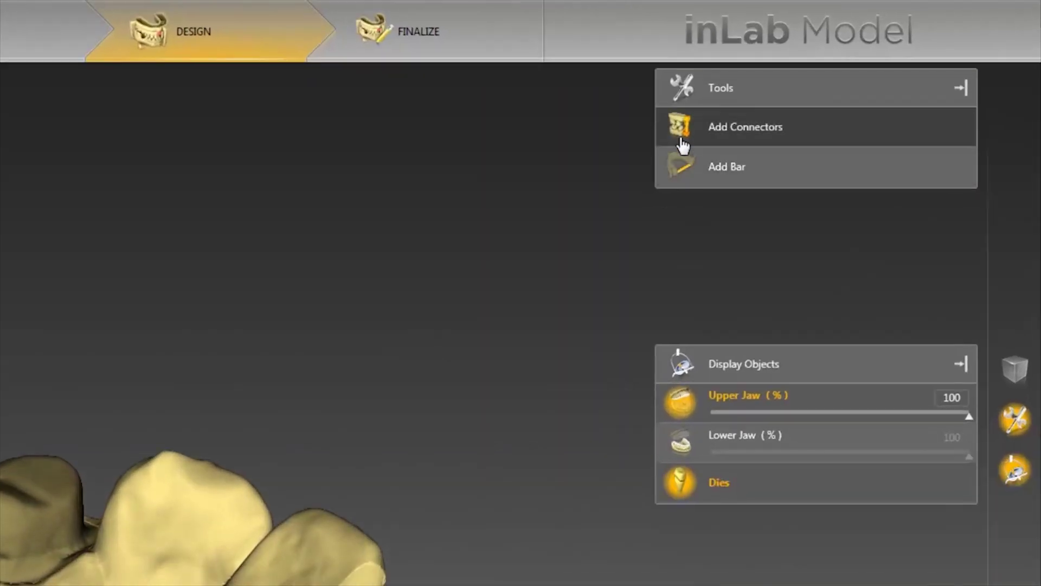
pyautogui.click(683, 133)
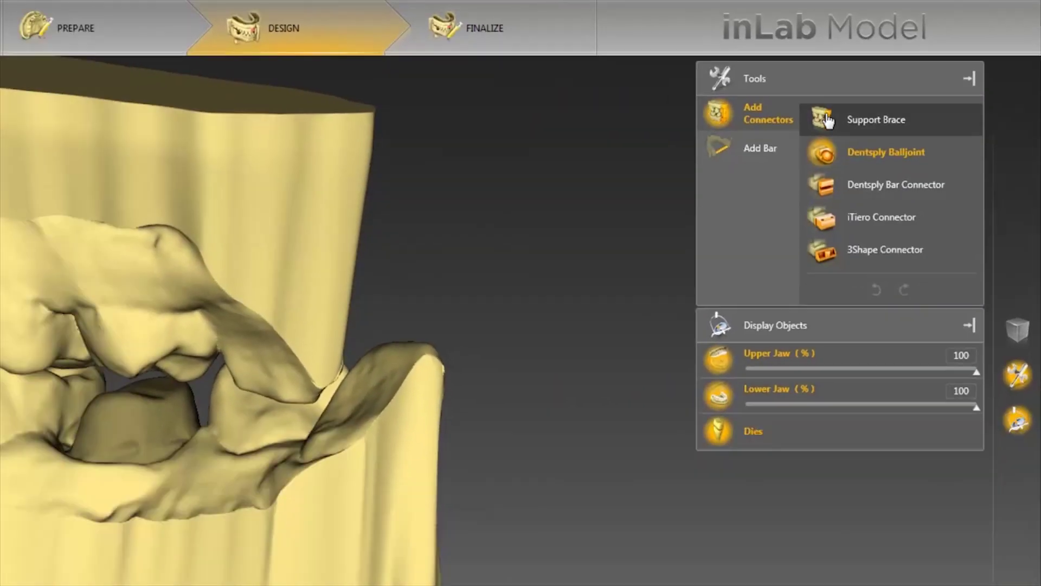
# Step: Place a Support Brace at the back of the jaws and rotate it into position
pyautogui.click(856, 133)
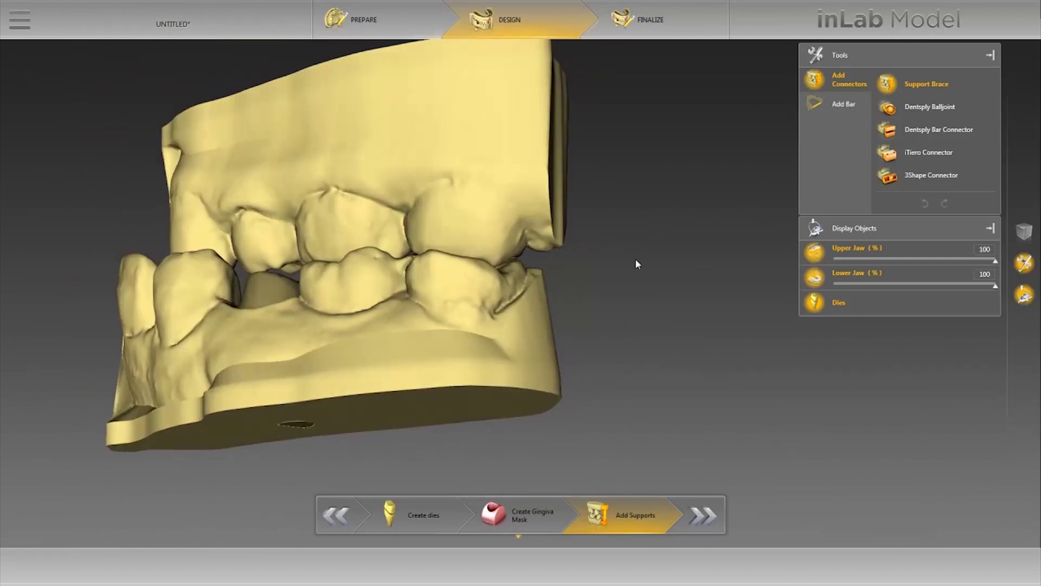
pyautogui.click(546, 215)
pyautogui.moveTo(547, 214)
pyautogui.mouseDown(button='middle')
pyautogui.moveTo(479, 269)
pyautogui.moveTo(443, 268)
pyautogui.mouseUp(button='middle')
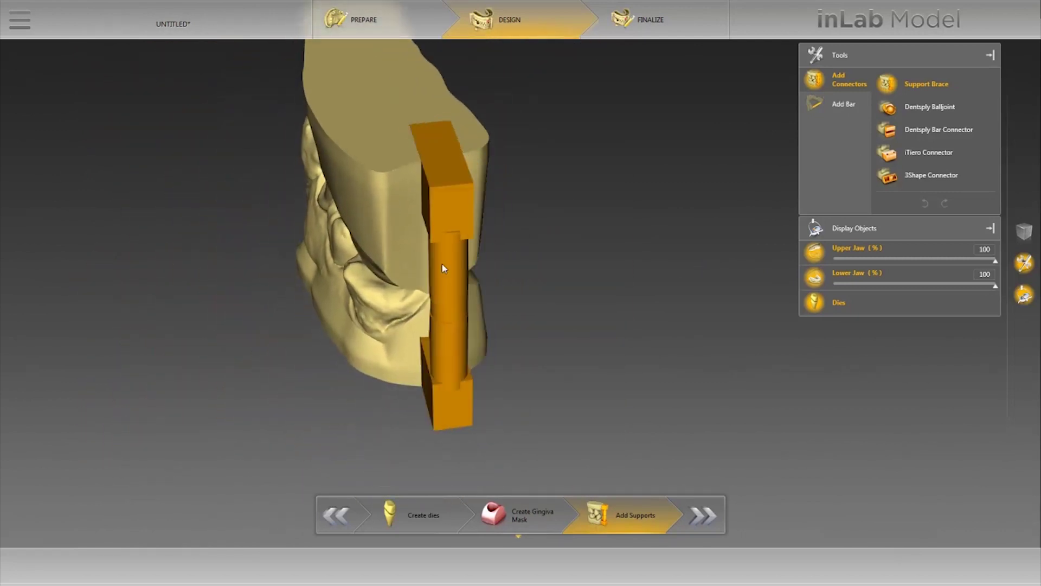
pyautogui.moveTo(442, 265); pyautogui.dragTo(446, 257)
pyautogui.moveTo(447, 256)
pyautogui.mouseDown(button='middle')
pyautogui.moveTo(548, 272)
pyautogui.moveTo(524, 259)
pyautogui.mouseUp(button='middle')
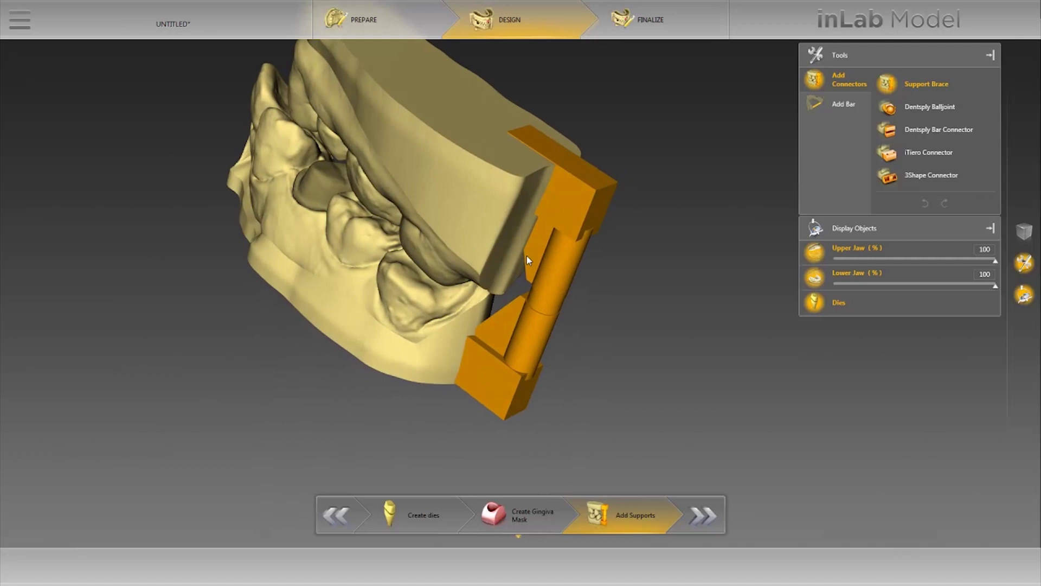
pyautogui.moveTo(697, 348)
pyautogui.mouseDown(button='middle')
pyautogui.moveTo(609, 363)
pyautogui.moveTo(630, 308)
pyautogui.moveTo(542, 280)
pyautogui.moveTo(560, 349)
pyautogui.moveTo(515, 393)
pyautogui.mouseUp(button='middle')
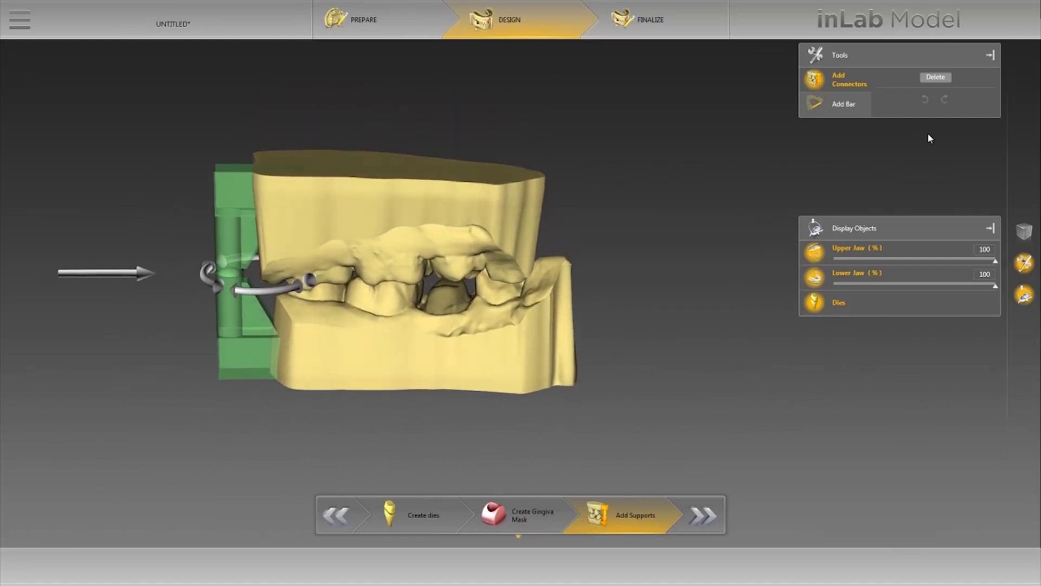
# Step: Add a second Support Brace on the other side, angle it, and advance to Finalize
pyautogui.click(831, 116)
pyautogui.click(833, 90)
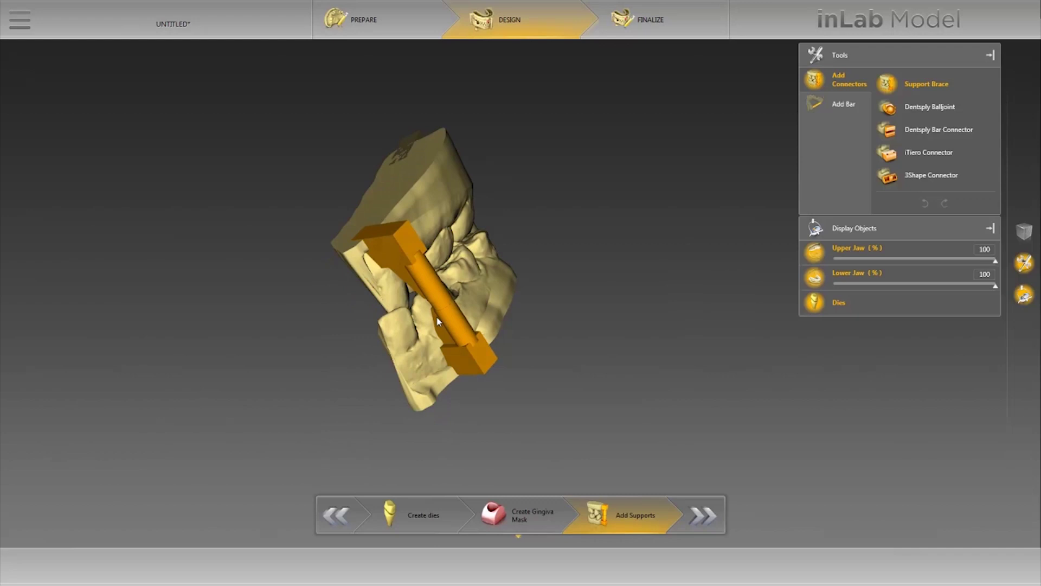
pyautogui.click(447, 346)
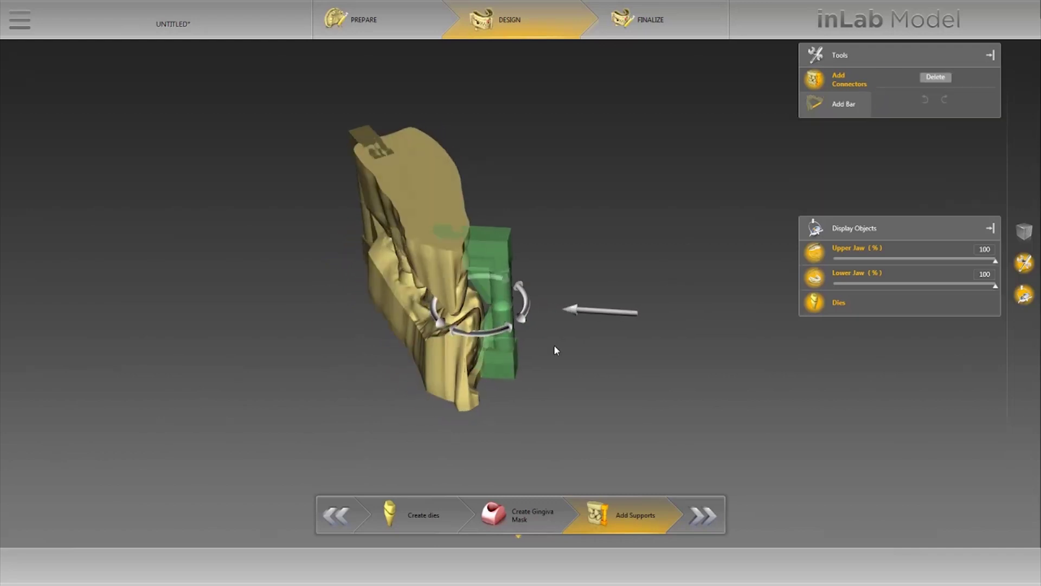
pyautogui.moveTo(515, 352); pyautogui.dragTo(538, 307)
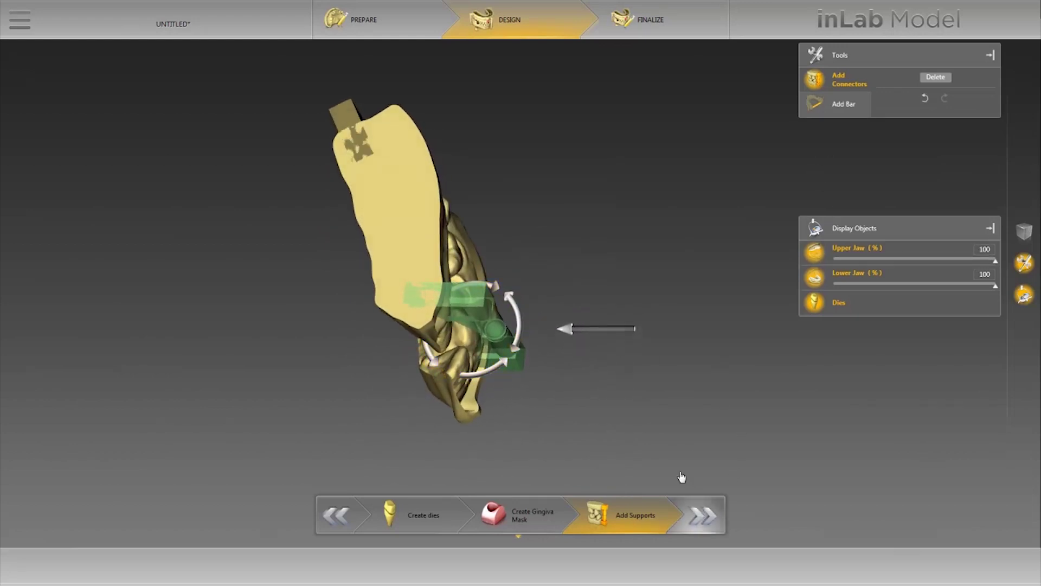
pyautogui.click(702, 515)
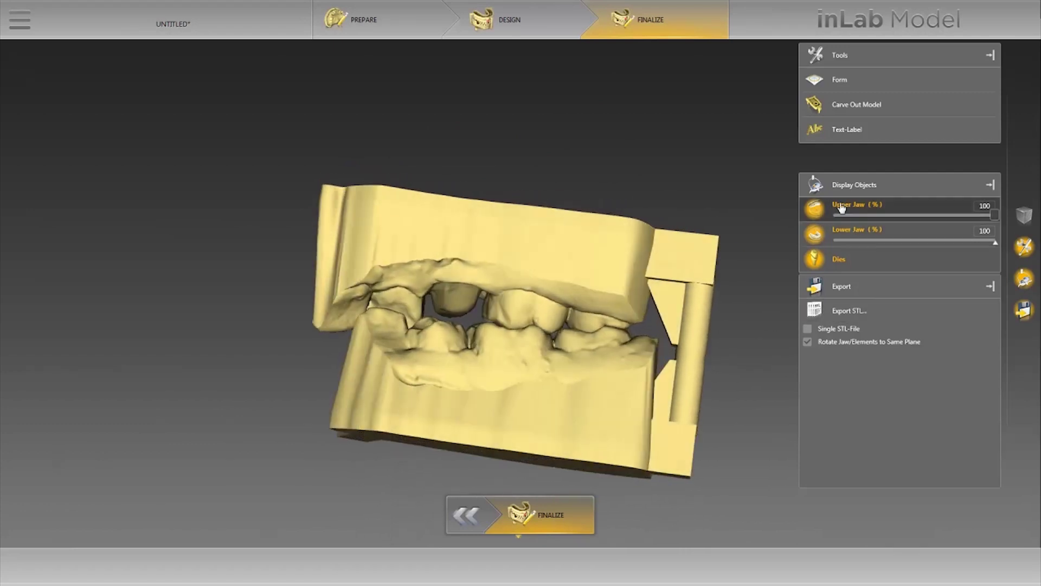
# Step: Carve out the model at 2.24 mm thickness and rotate it to a front view
pyautogui.click(835, 140)
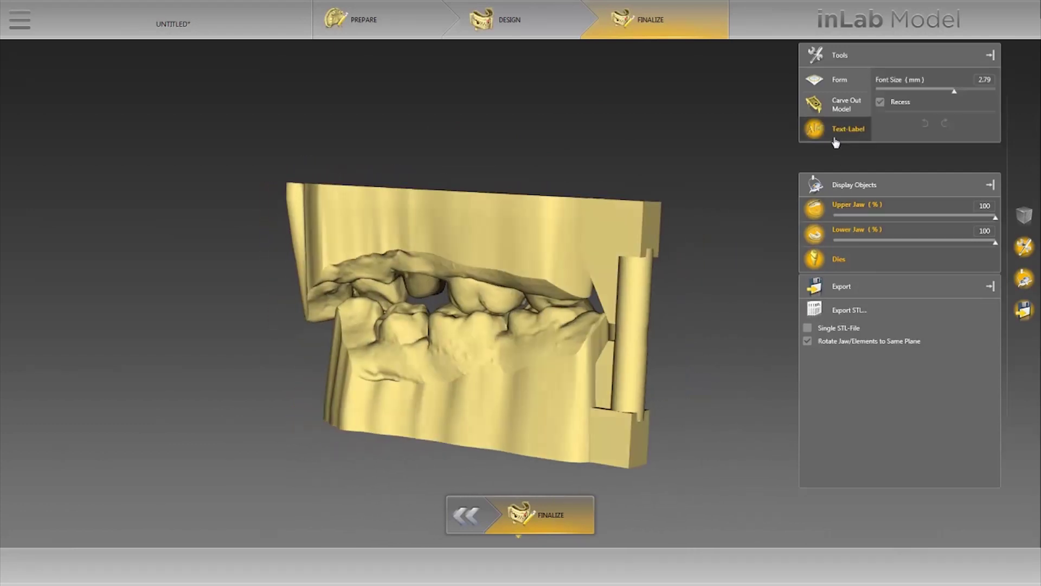
pyautogui.click(841, 104)
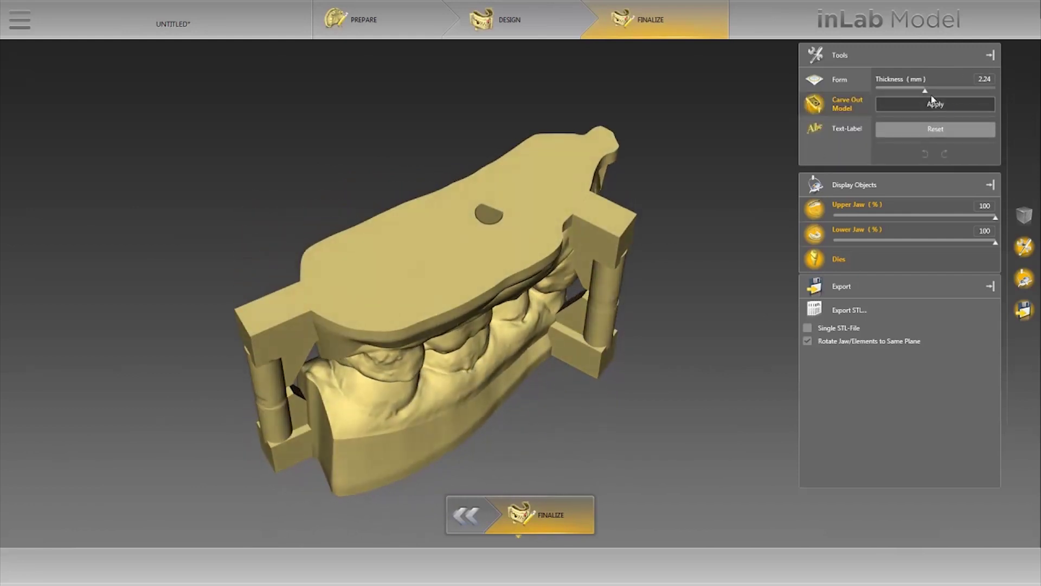
pyautogui.click(932, 101)
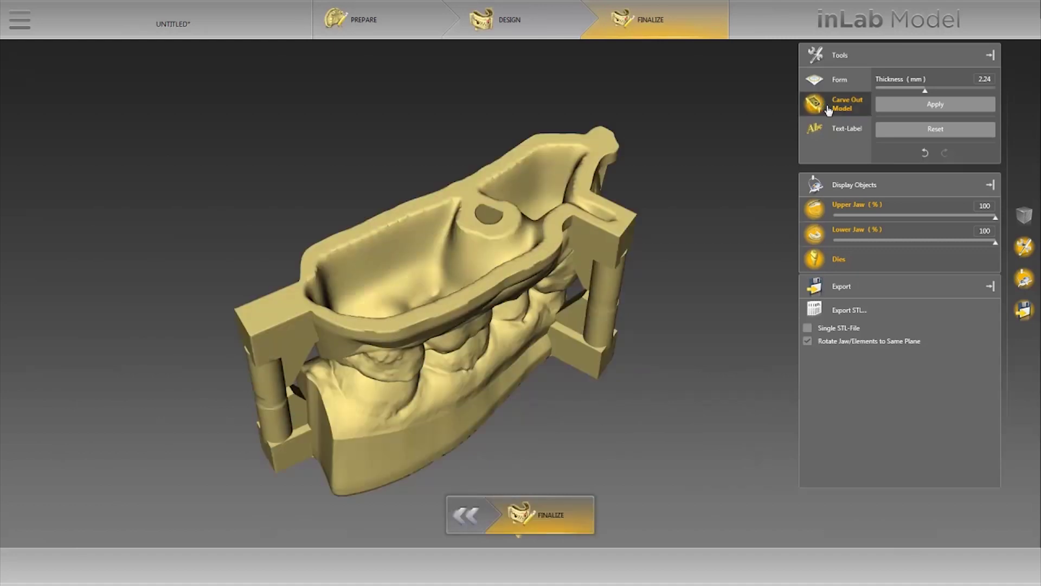
pyautogui.moveTo(828, 110)
pyautogui.mouseDown(button='right')
pyautogui.moveTo(773, 67)
pyautogui.moveTo(670, 261)
pyautogui.moveTo(706, 300)
pyautogui.mouseUp(button='right')
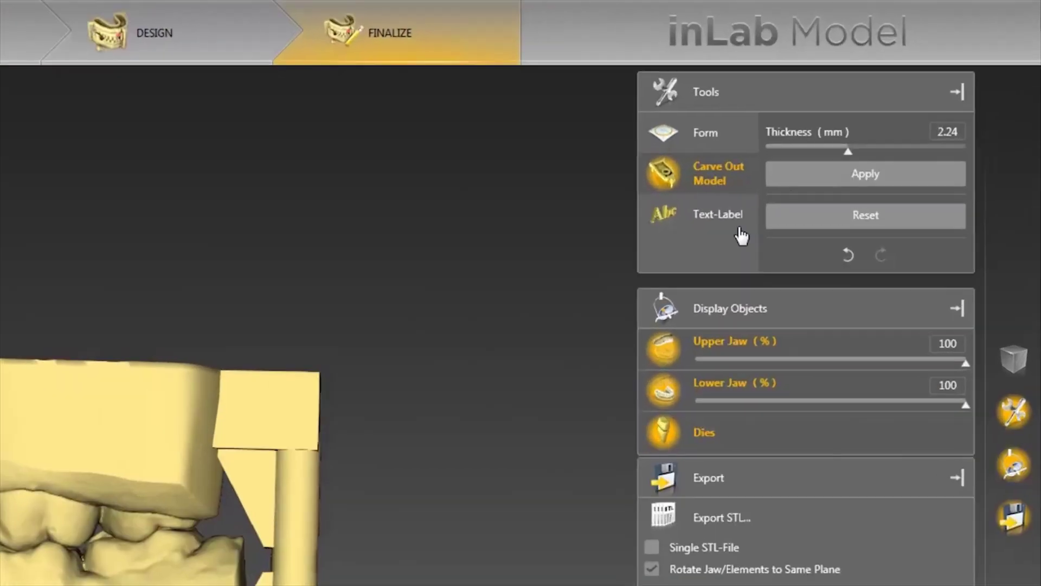
pyautogui.click(699, 216)
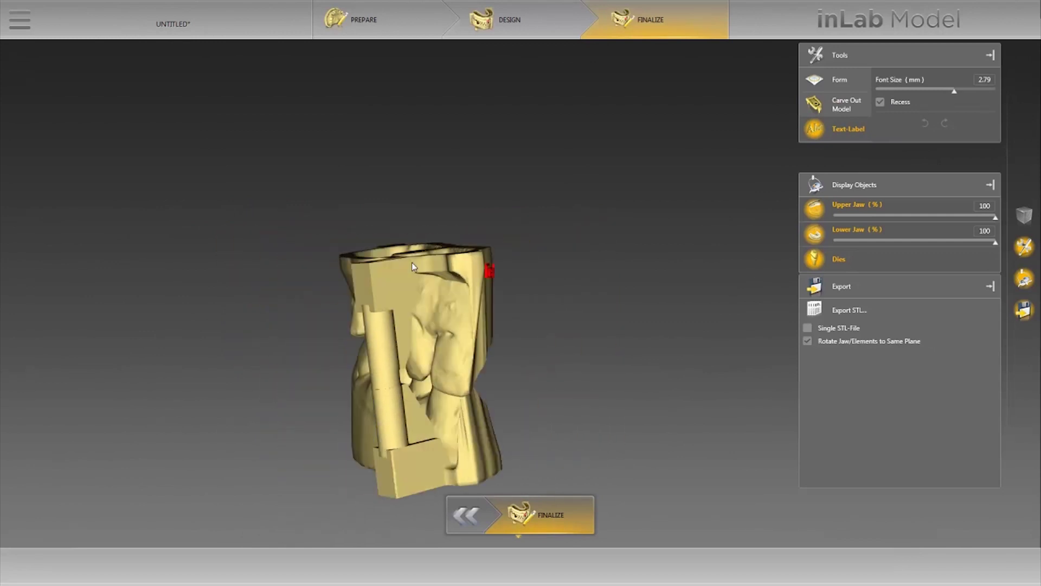
# Step: Engrave recessed labels 'Dentsply Sirona' on the lower base and 'inLab 18' on the upper base
pyautogui.moveTo(415, 268); pyautogui.dragTo(355, 455, button='middle')
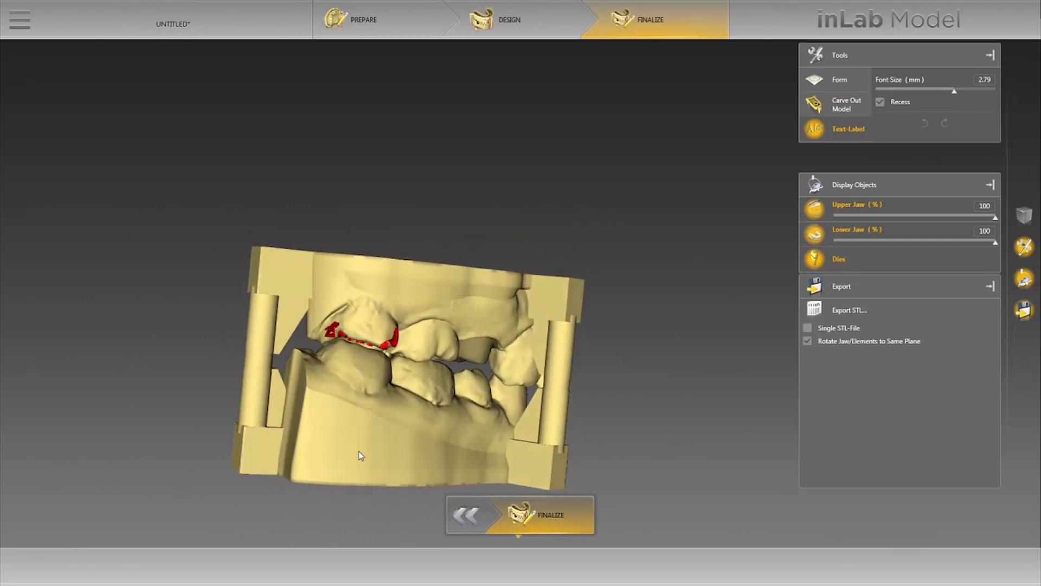
pyautogui.moveTo(355, 456); pyautogui.dragTo(363, 460)
pyautogui.write('Dentsply Si')
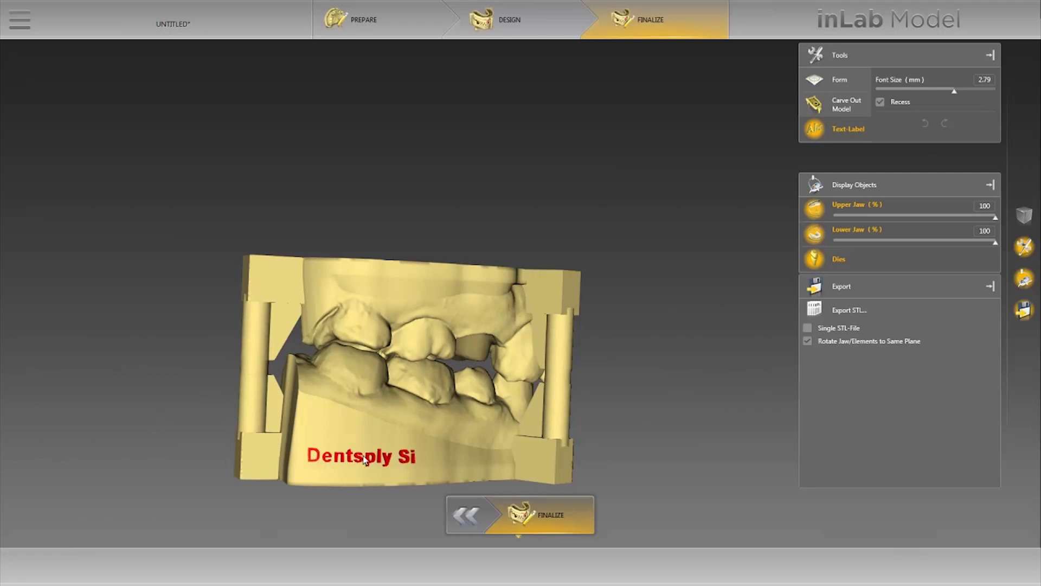
pyautogui.write('rona')
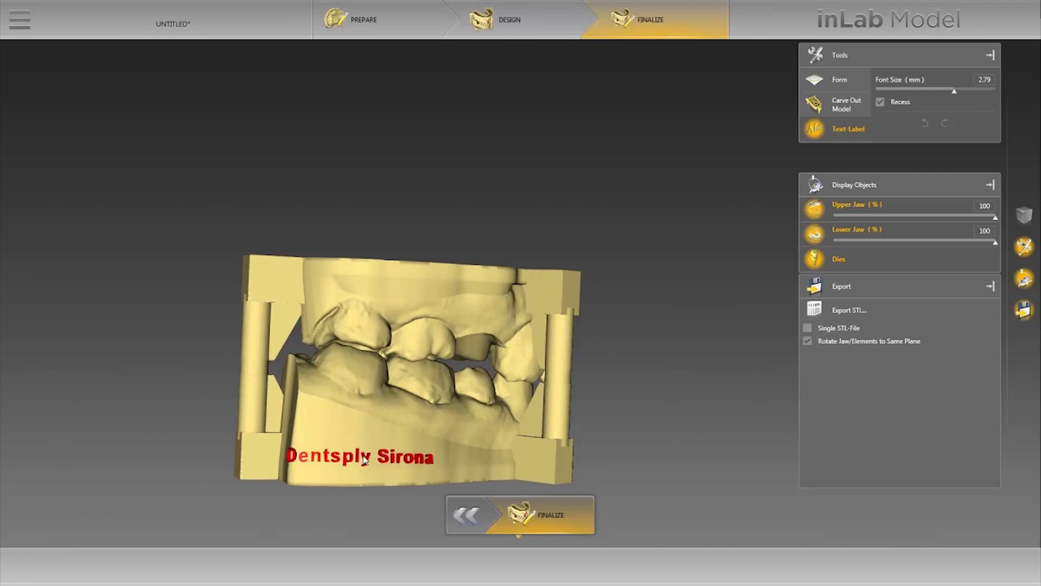
pyautogui.click(398, 458)
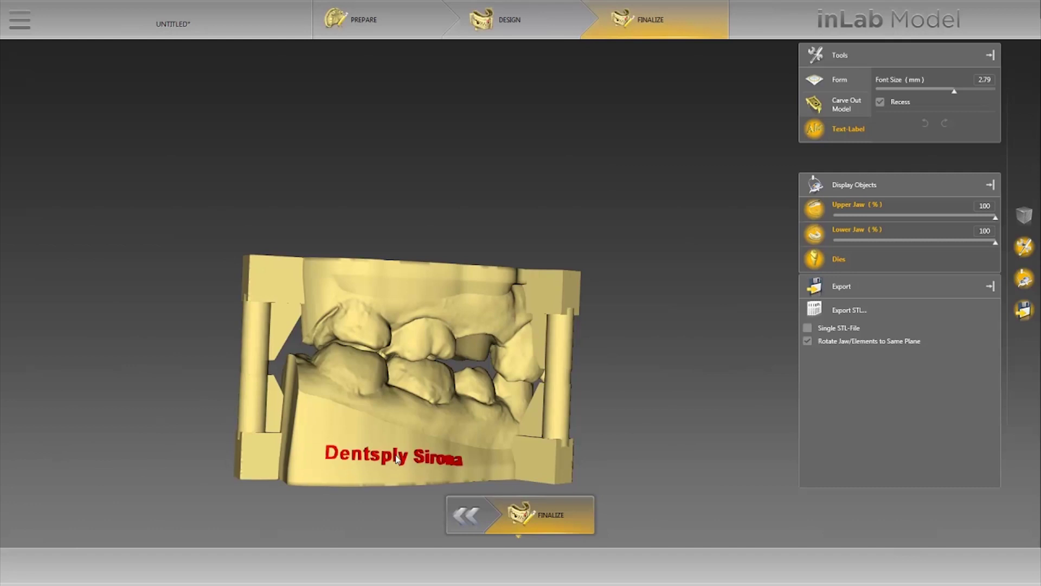
pyautogui.moveTo(390, 460); pyautogui.dragTo(382, 460)
pyautogui.click(382, 459)
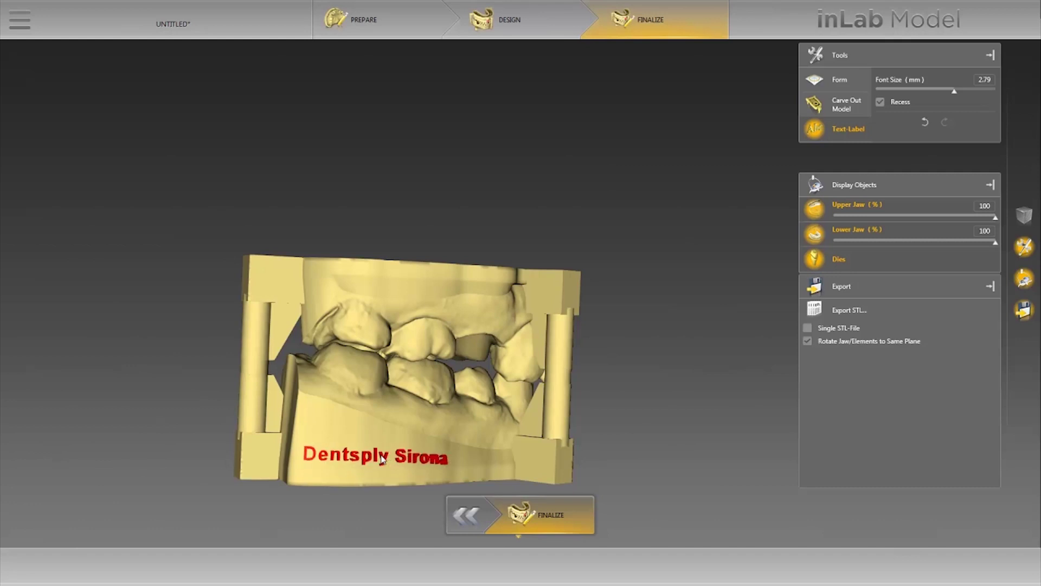
pyautogui.click(386, 434)
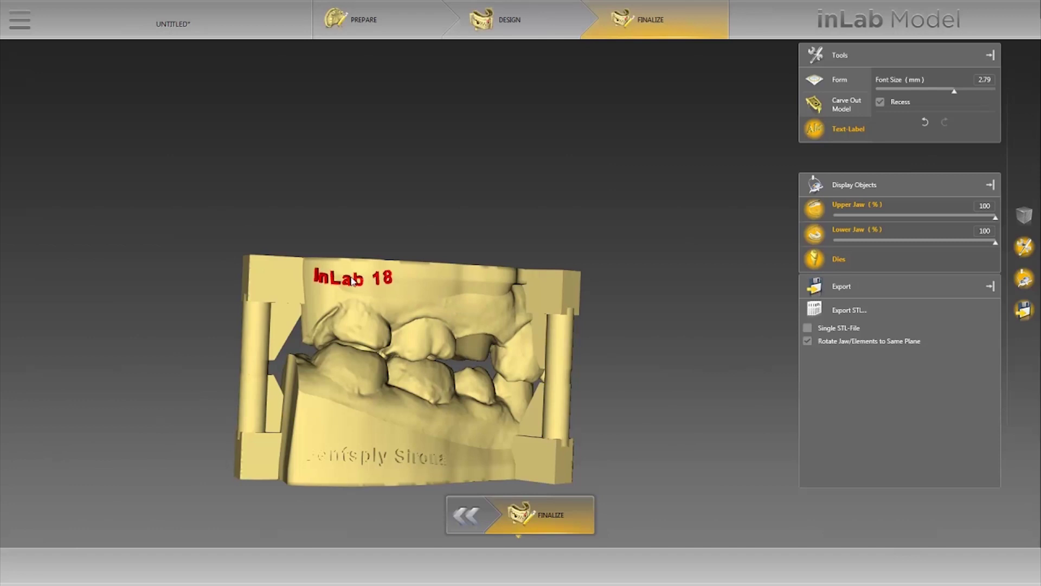
pyautogui.click(824, 134)
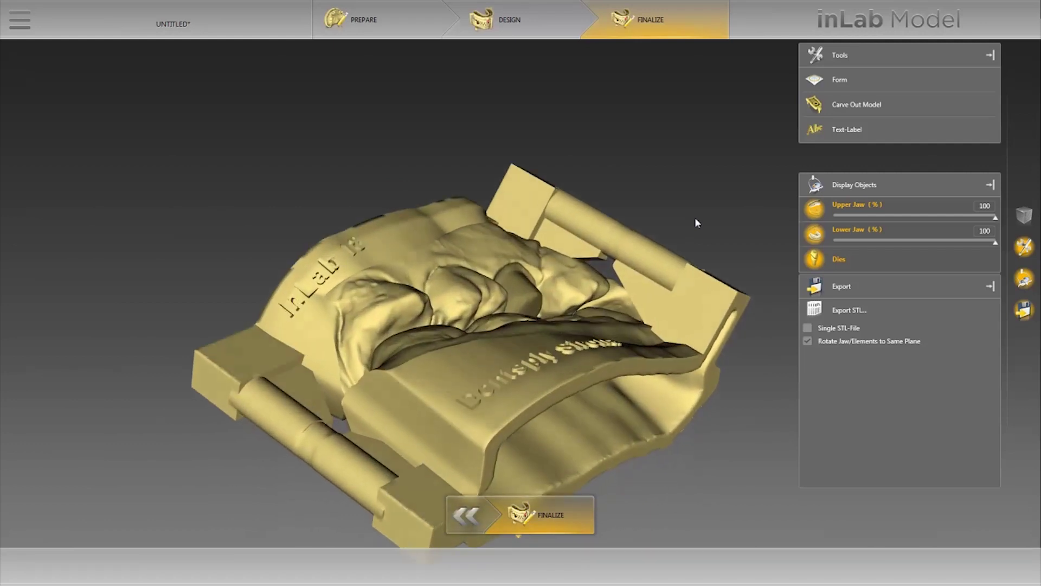
# Step: Show the die, set upper-jaw opacity to 45%, then hide both jaws
pyautogui.click(813, 257)
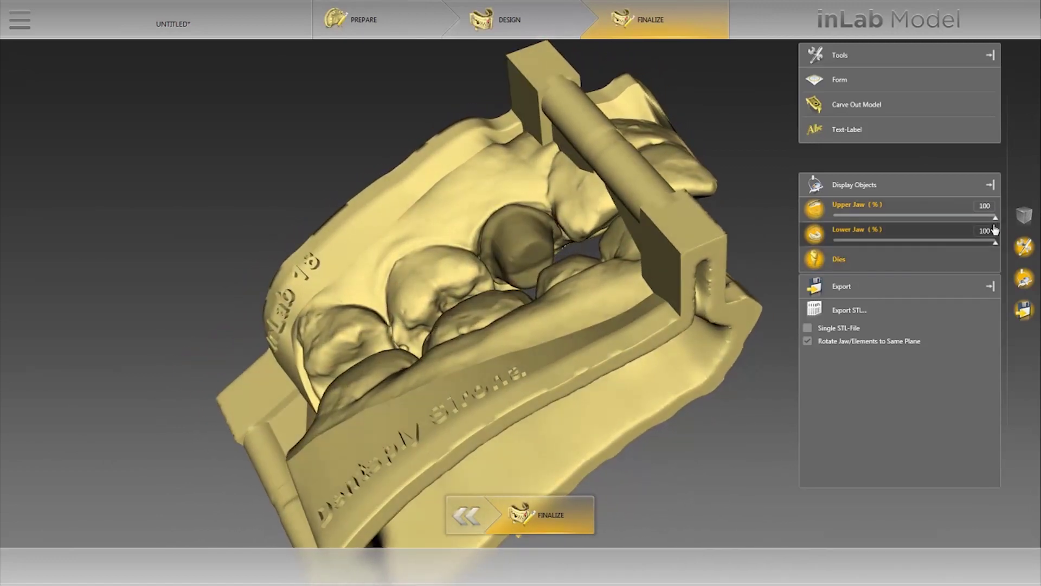
pyautogui.moveTo(995, 216); pyautogui.dragTo(882, 216)
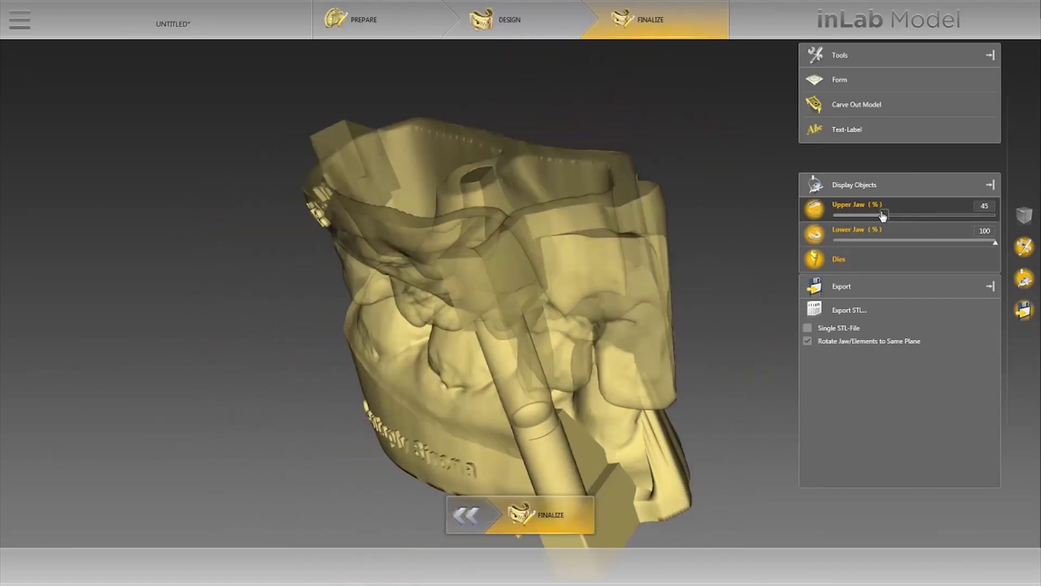
pyautogui.click(814, 208)
pyautogui.click(814, 235)
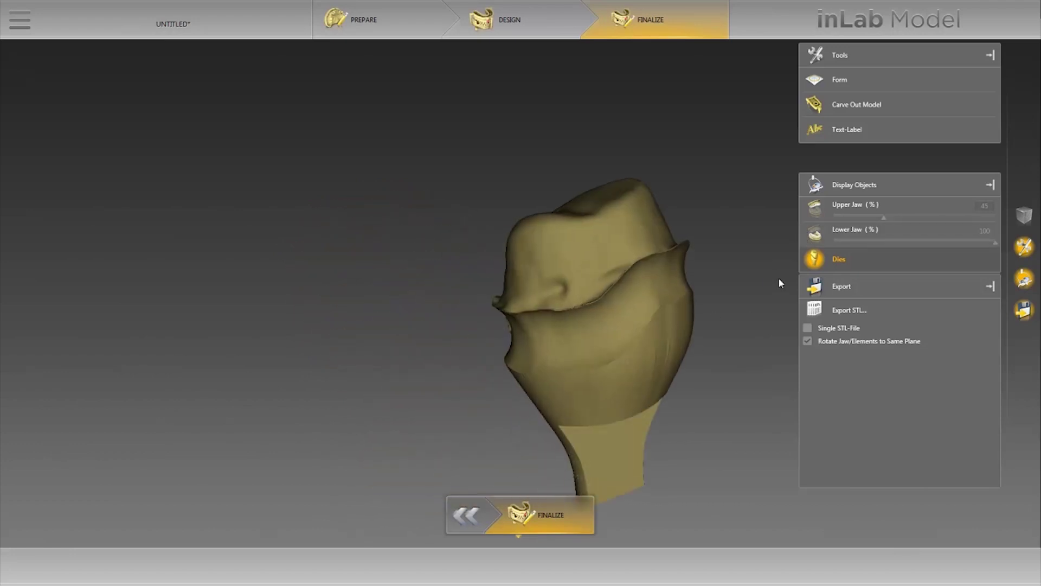
# Step: Export the models as STL files named 'Mode die' into the Implant model folder
pyautogui.click(824, 315)
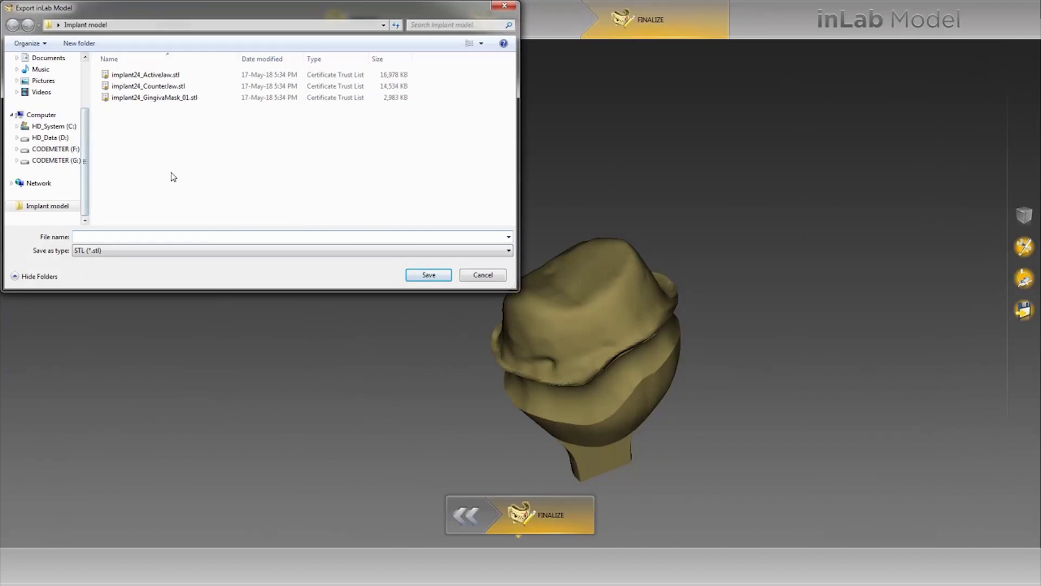
pyautogui.rightClick(195, 182)
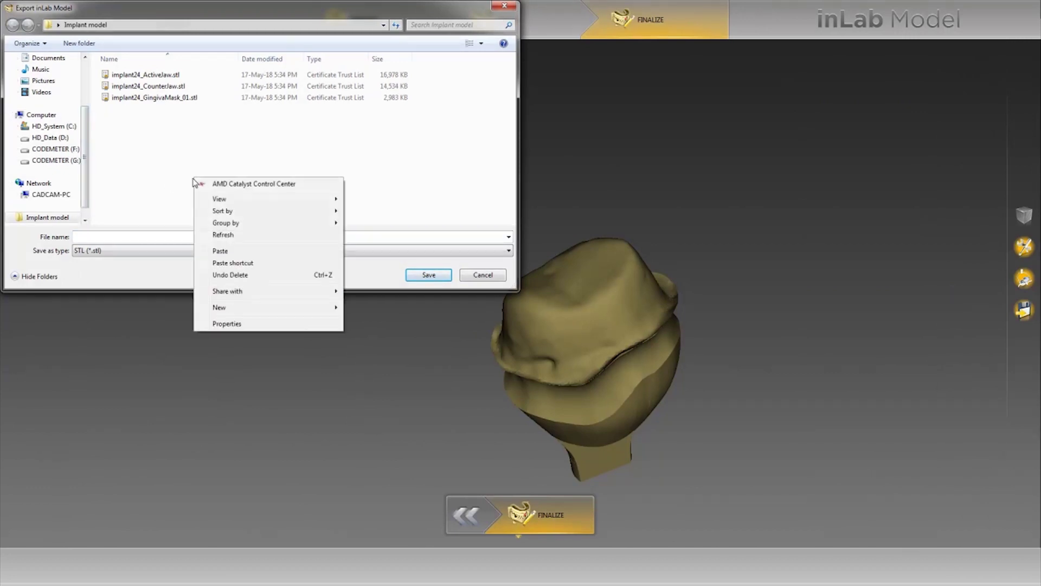
pyautogui.click(138, 237)
pyautogui.write('Mode d')
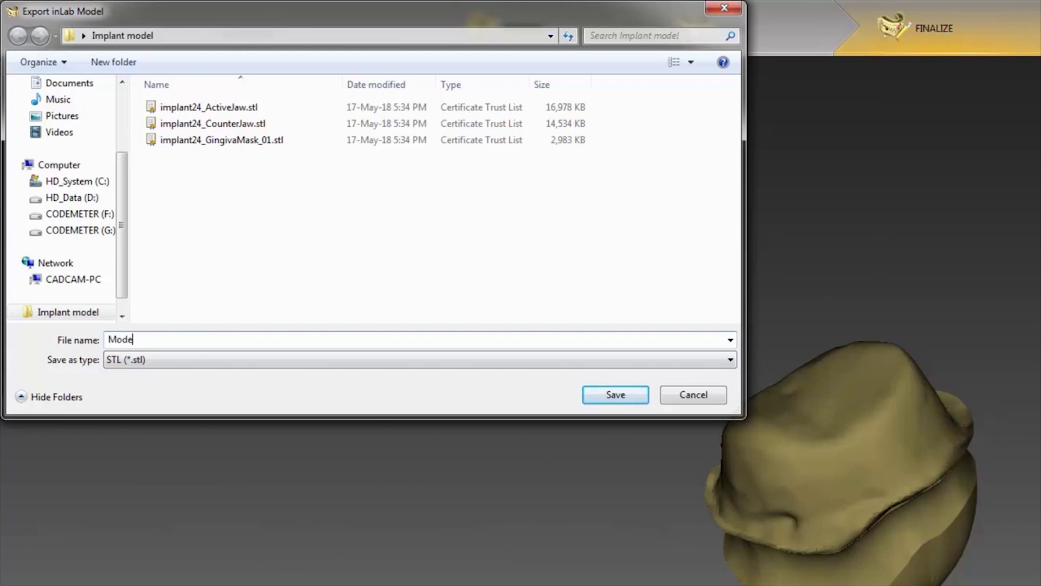
pyautogui.write('ies')
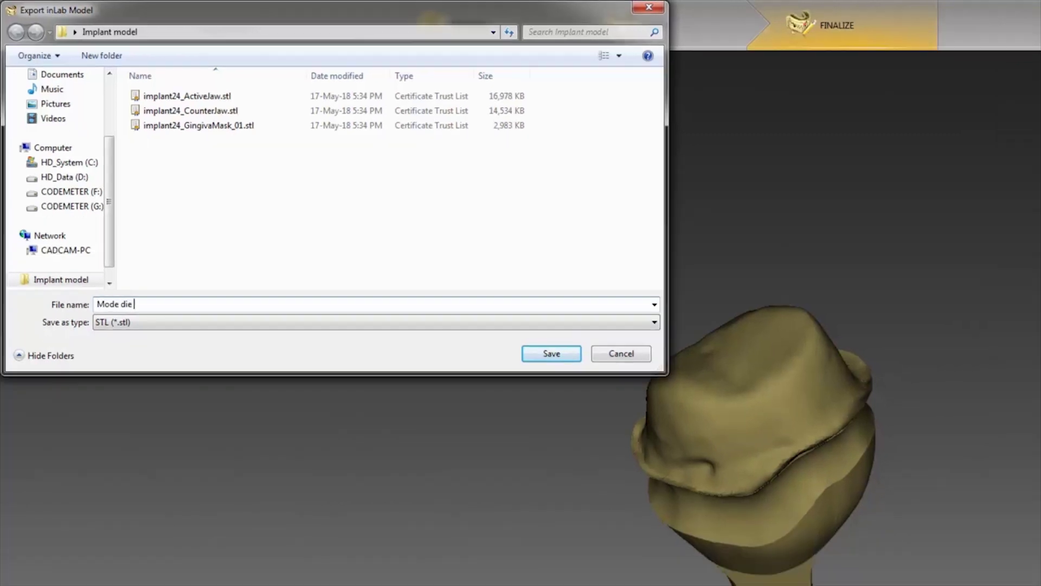
pyautogui.press('Return')
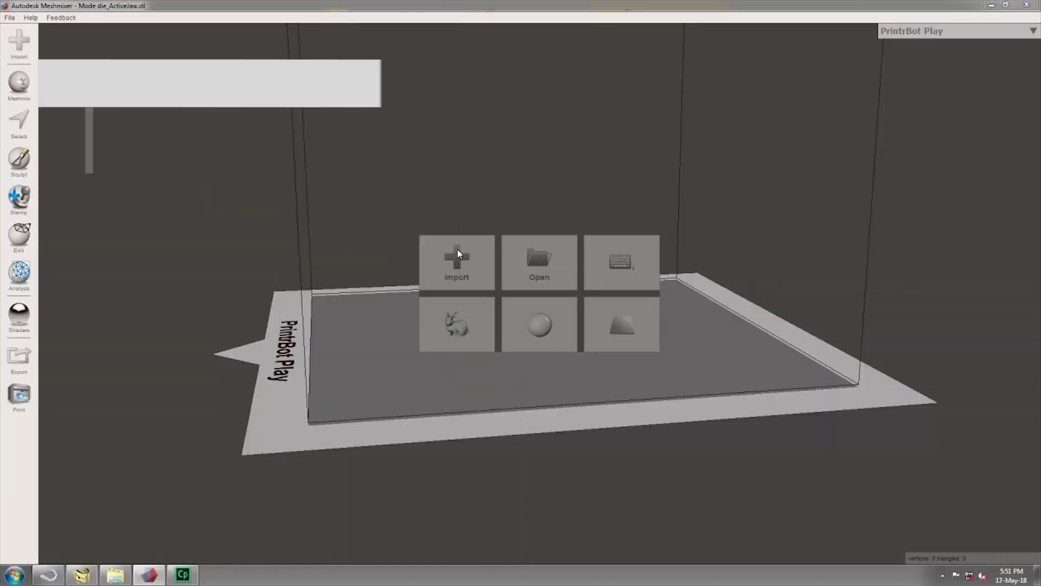
# Step: Import the three Mode die STLs (ActiveJaw, CounterJaw, Stump_01) into Meshmixer
pyautogui.click(343, 233)
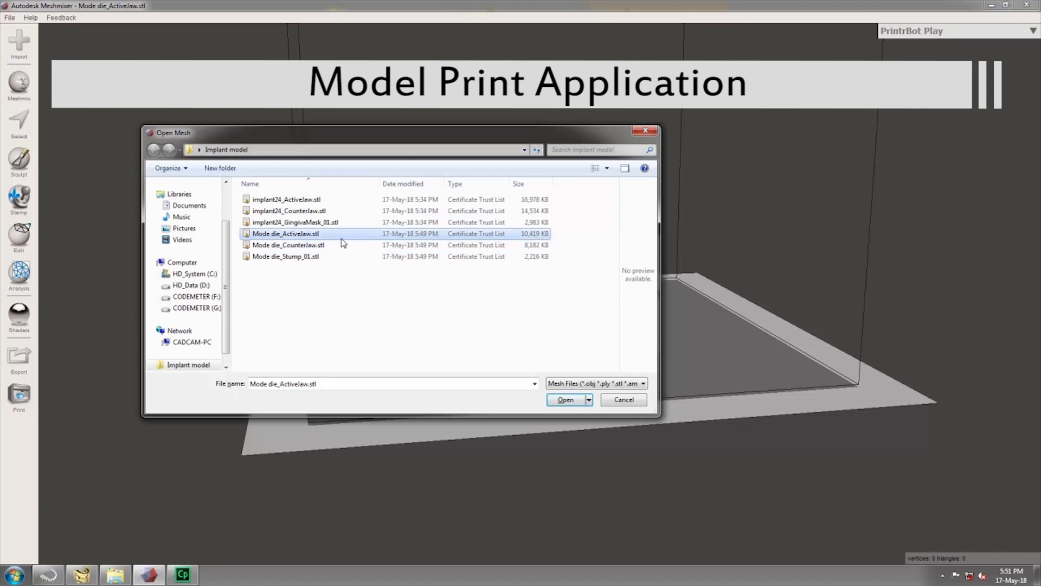
pyautogui.keyDown('ctrl'); pyautogui.click(379, 256); pyautogui.keyUp('ctrl')
pyautogui.click(564, 400)
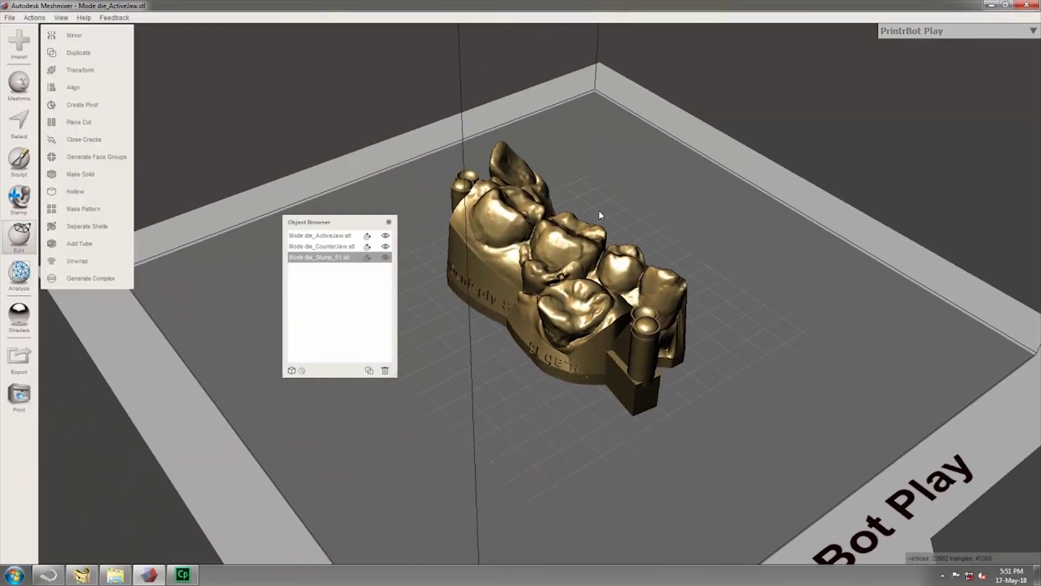
# Step: Move the stump right of the jaw and shift the CounterJaw left with a slight tilt
pyautogui.click(99, 66)
pyautogui.moveTo(629, 266); pyautogui.dragTo(760, 250)
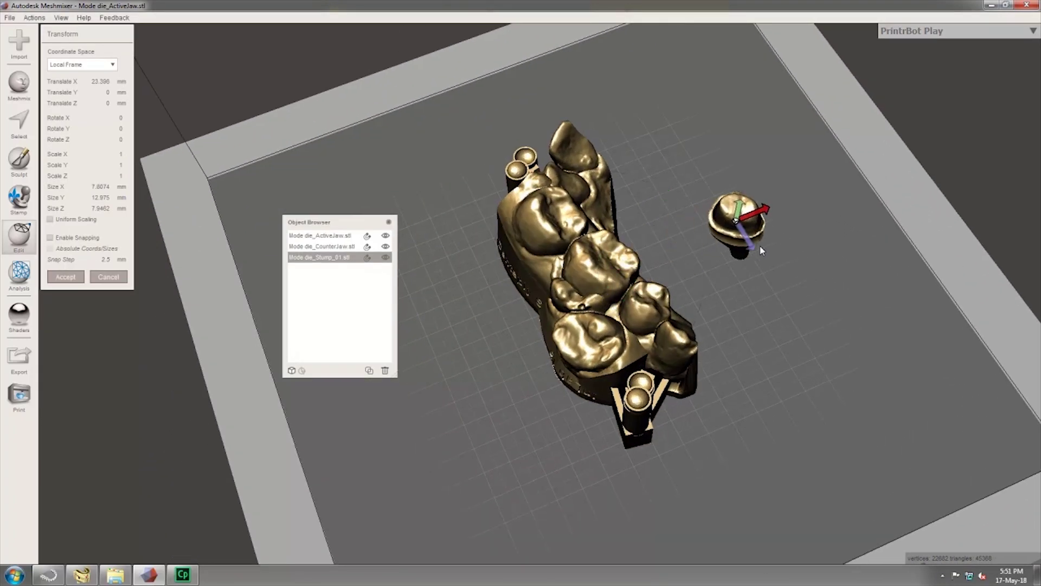
pyautogui.click(342, 247)
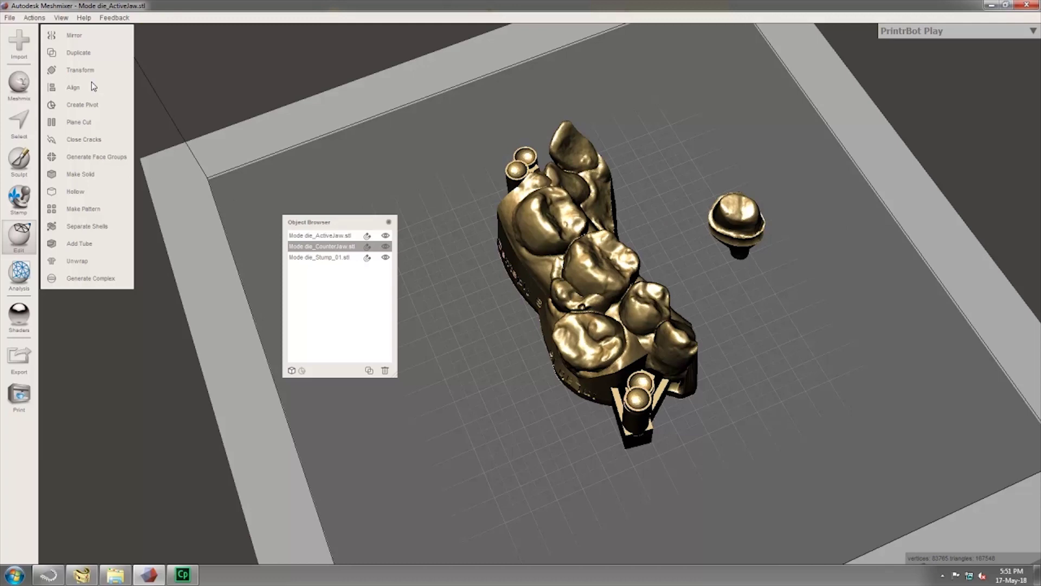
pyautogui.click(79, 69)
pyautogui.moveTo(556, 285); pyautogui.dragTo(478, 325)
pyautogui.moveTo(622, 328)
pyautogui.mouseDown(button='right')
pyautogui.moveTo(614, 362)
pyautogui.moveTo(624, 331)
pyautogui.mouseUp(button='right')
pyautogui.moveTo(629, 334)
pyautogui.mouseDown()
pyautogui.moveTo(641, 370)
pyautogui.moveTo(706, 391)
pyautogui.mouseUp()
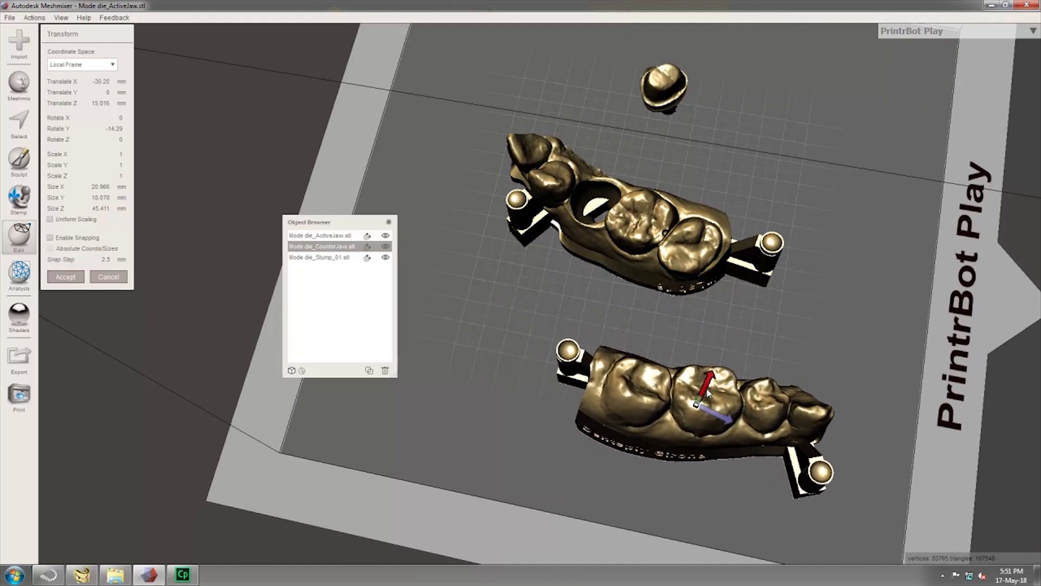
# Step: Flip the ActiveJaw over, turn it 20 degrees and move it left and down
pyautogui.click(617, 240)
pyautogui.click(374, 246)
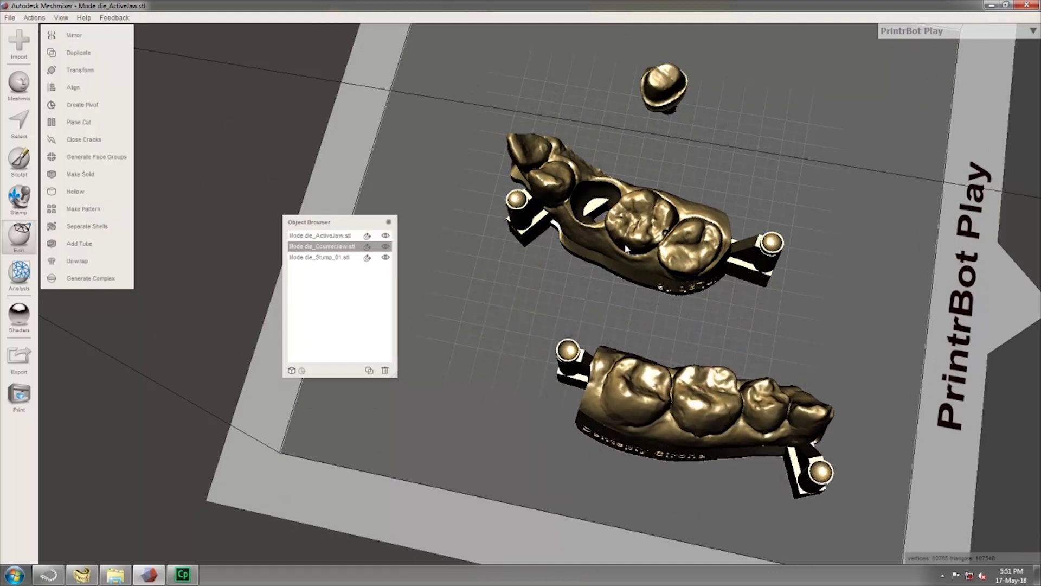
pyautogui.click(72, 76)
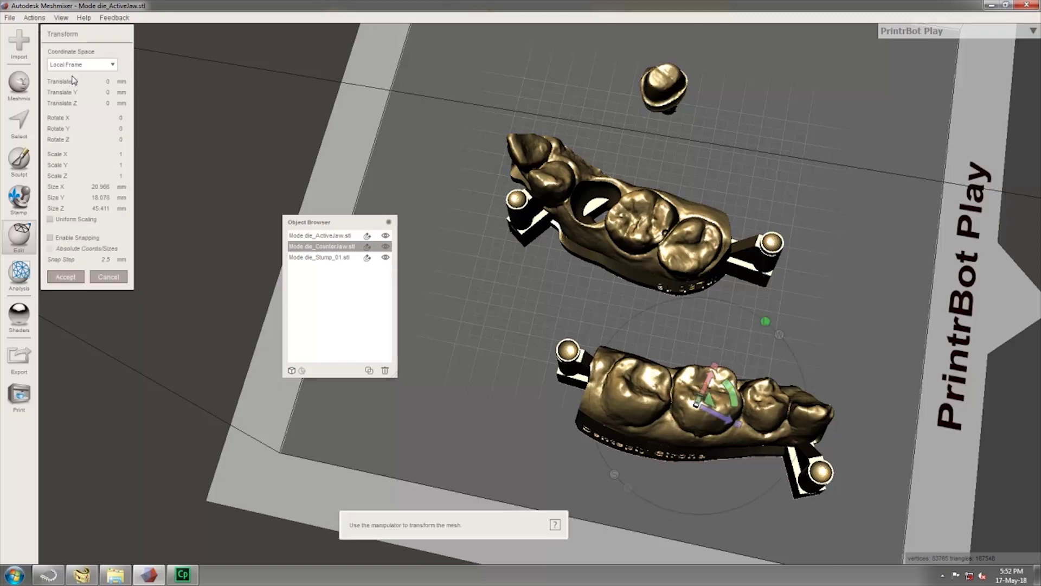
pyautogui.click(322, 239)
pyautogui.click(114, 77)
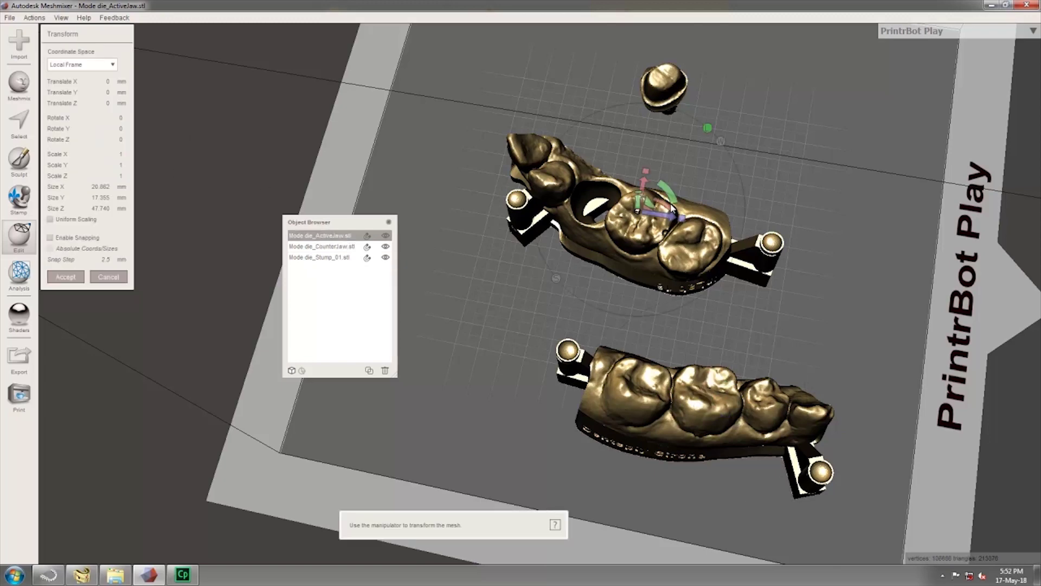
pyautogui.moveTo(672, 208); pyautogui.dragTo(597, 259)
pyautogui.moveTo(633, 210)
pyautogui.mouseDown()
pyautogui.moveTo(576, 309)
pyautogui.moveTo(569, 298)
pyautogui.moveTo(571, 324)
pyautogui.moveTo(579, 296)
pyautogui.mouseUp()
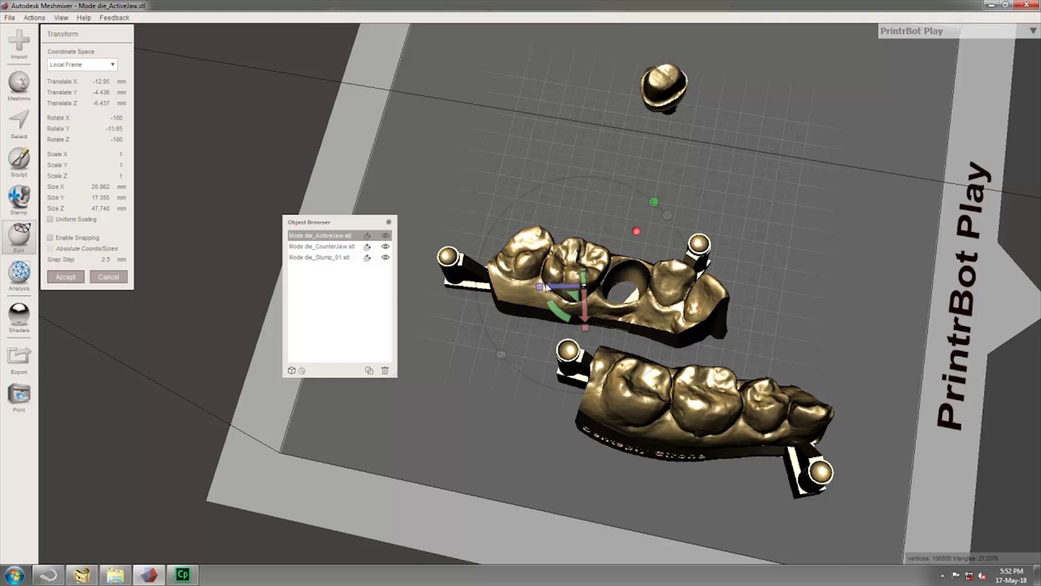
# Step: Move the stump model to a new spot on the PrintrBot Play bed
pyautogui.click(370, 258)
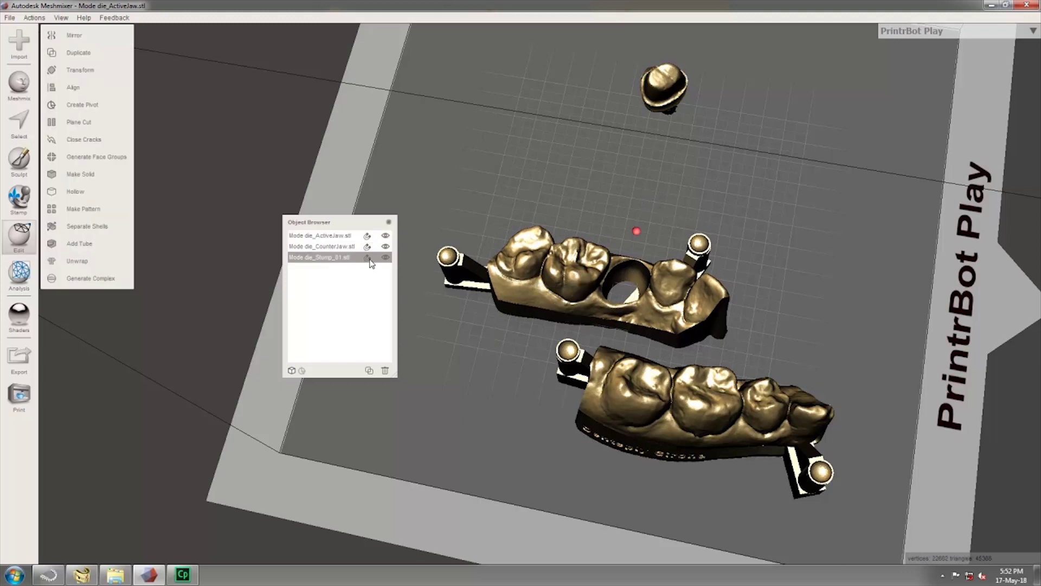
pyautogui.click(74, 73)
pyautogui.moveTo(676, 95)
pyautogui.mouseDown()
pyautogui.moveTo(750, 117)
pyautogui.moveTo(761, 91)
pyautogui.moveTo(774, 308)
pyautogui.moveTo(812, 348)
pyautogui.mouseUp()
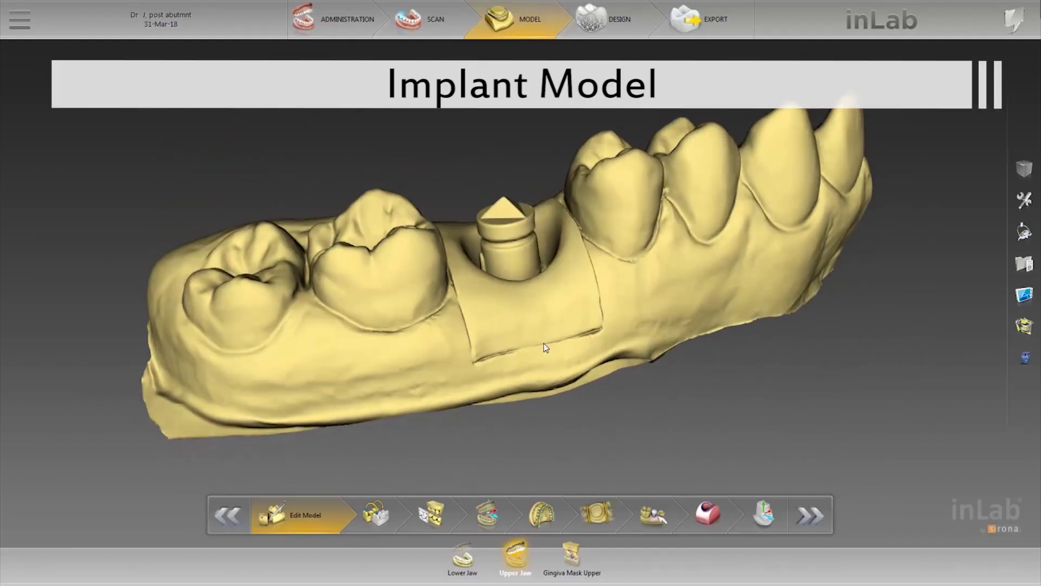
# Step: Review the Click Scanbody Head and Edit Emergence Line steps for the implant jaw
pyautogui.moveTo(544, 348); pyautogui.dragTo(534, 340)
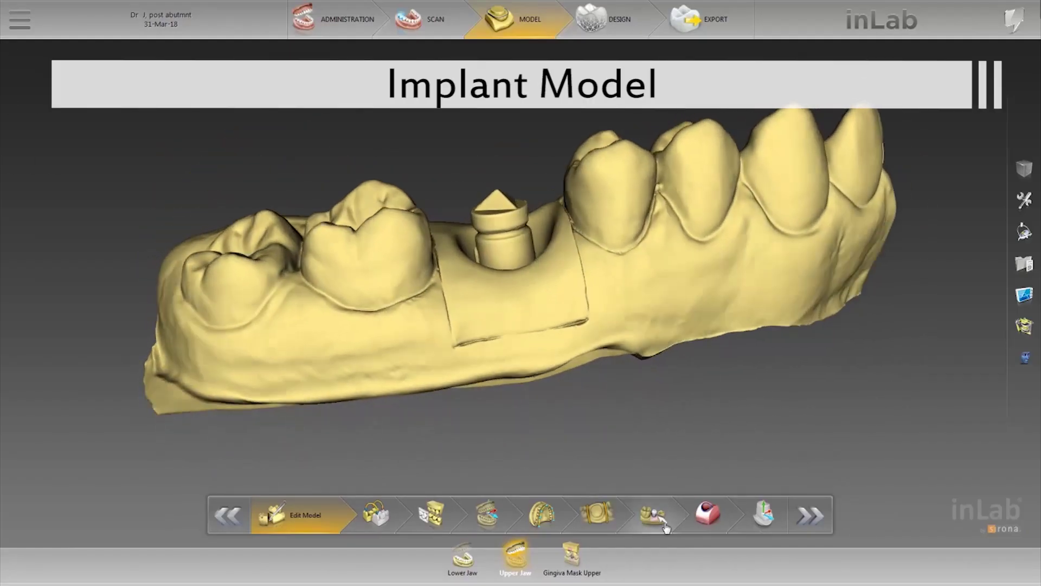
pyautogui.click(665, 526)
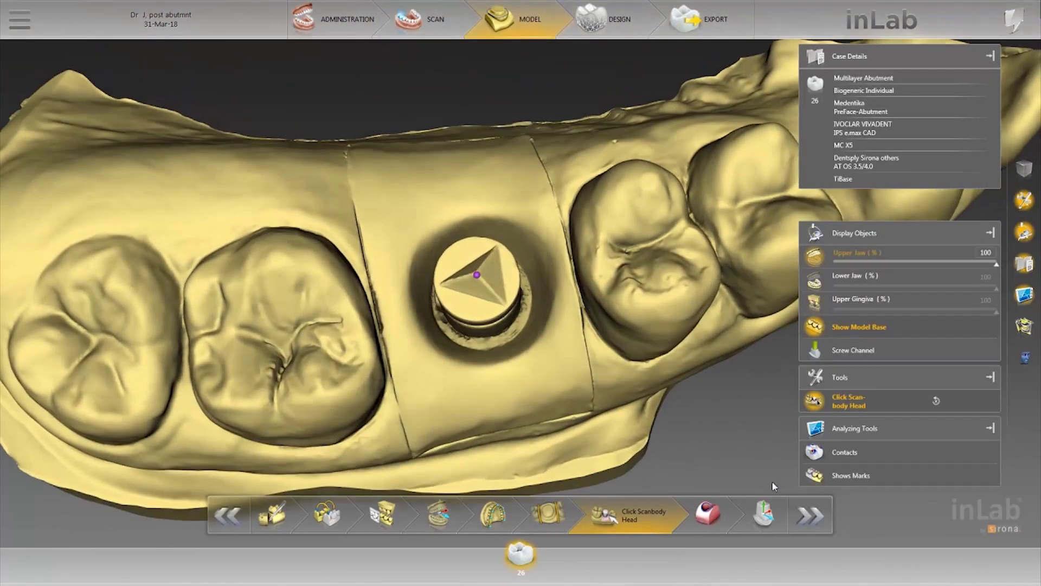
pyautogui.click(680, 491)
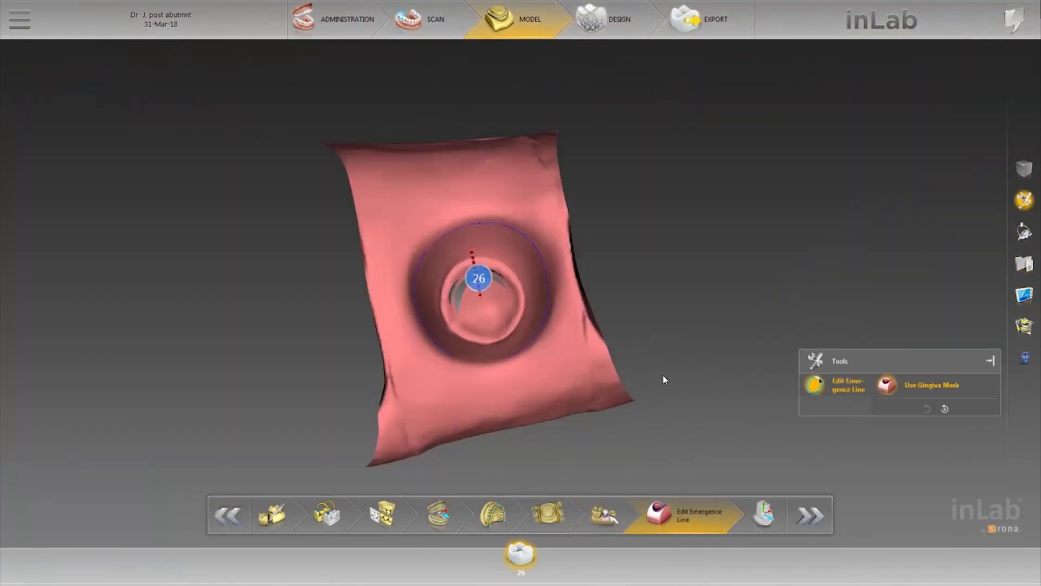
pyautogui.click(606, 518)
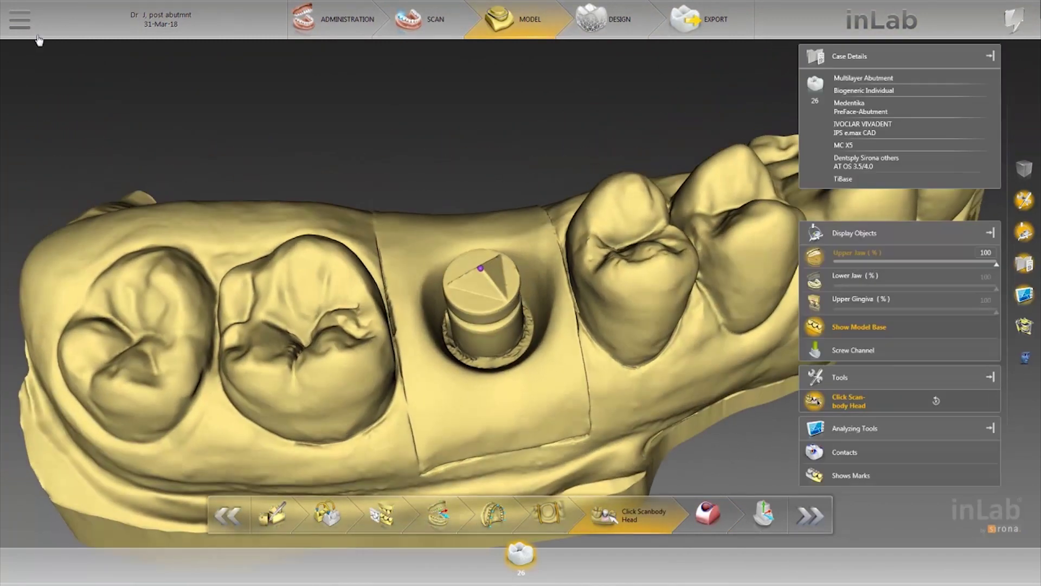
# Step: Launch inLab Model 18 for this case from the Apps menu
pyautogui.click(38, 39)
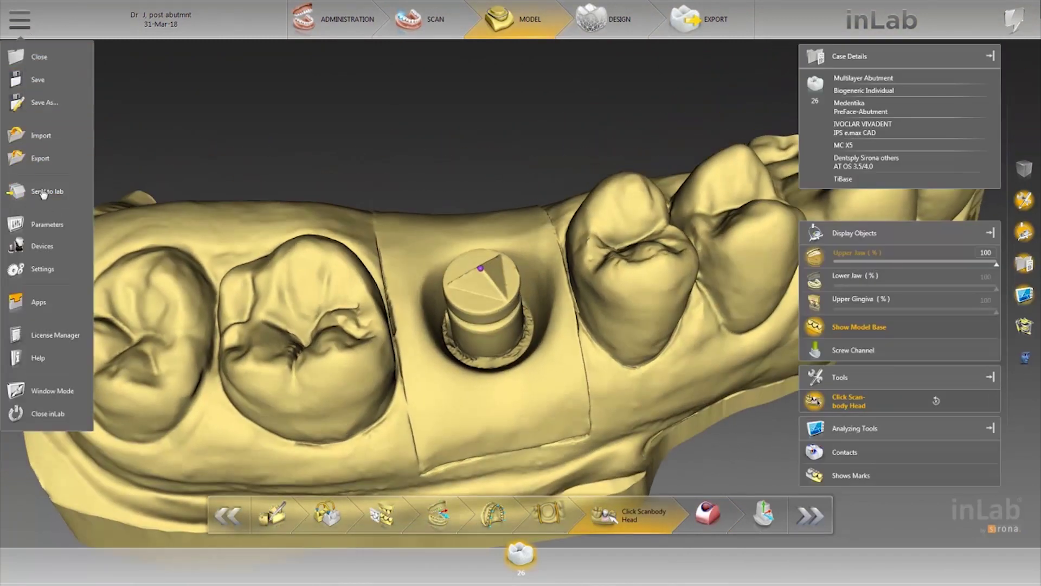
pyautogui.click(49, 301)
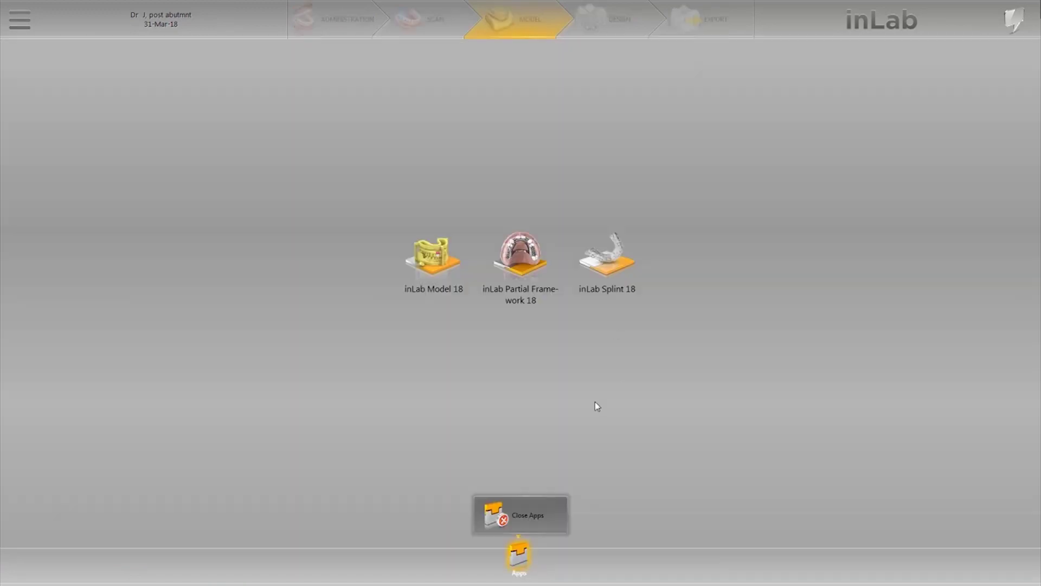
pyautogui.click(441, 282)
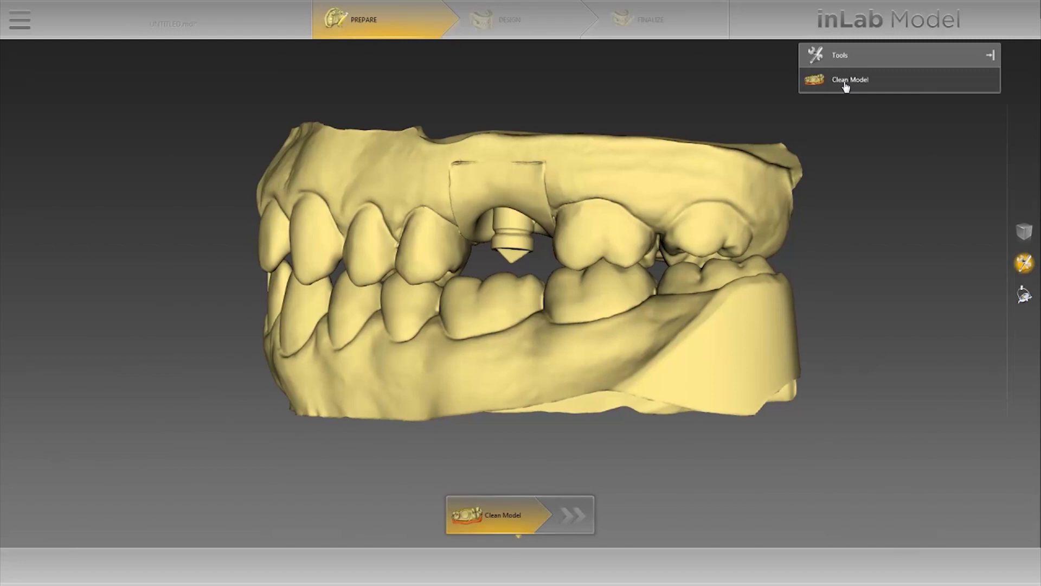
# Step: Give both jaws 5.56 mm-high solid bases and advance to Design's Create Dies step
pyautogui.moveTo(730, 185)
pyautogui.mouseDown(button='middle')
pyautogui.moveTo(643, 151)
pyautogui.moveTo(616, 116)
pyautogui.moveTo(538, 106)
pyautogui.mouseUp(button='middle')
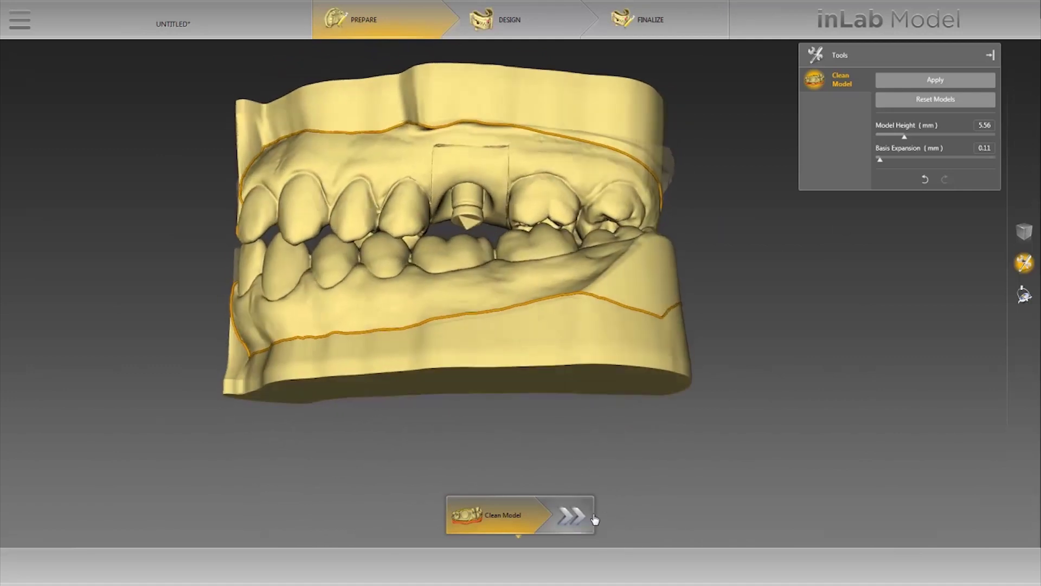
pyautogui.click(590, 521)
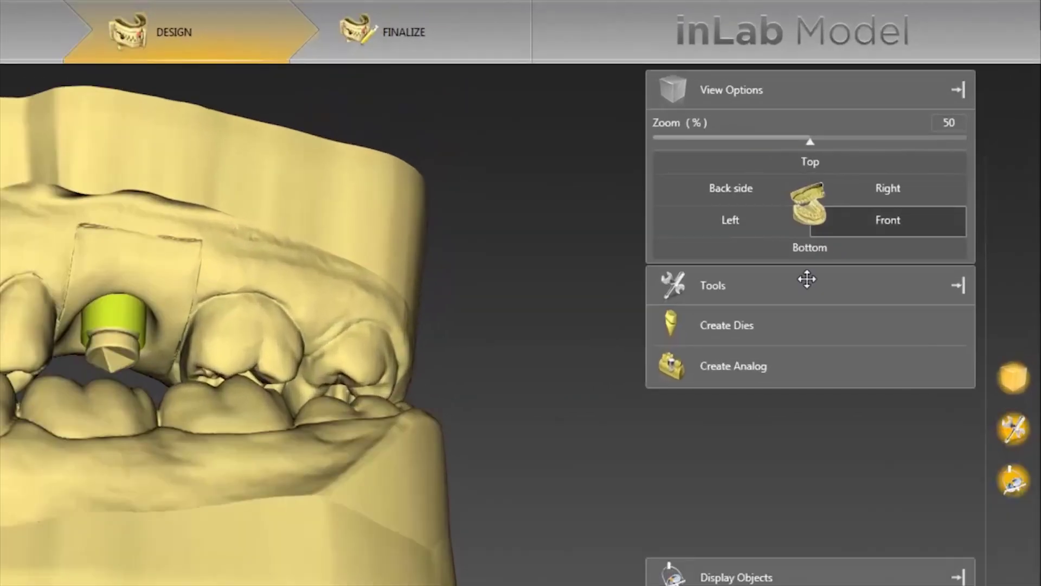
# Step: Create the implant analog in the socket, then hide it
pyautogui.click(773, 378)
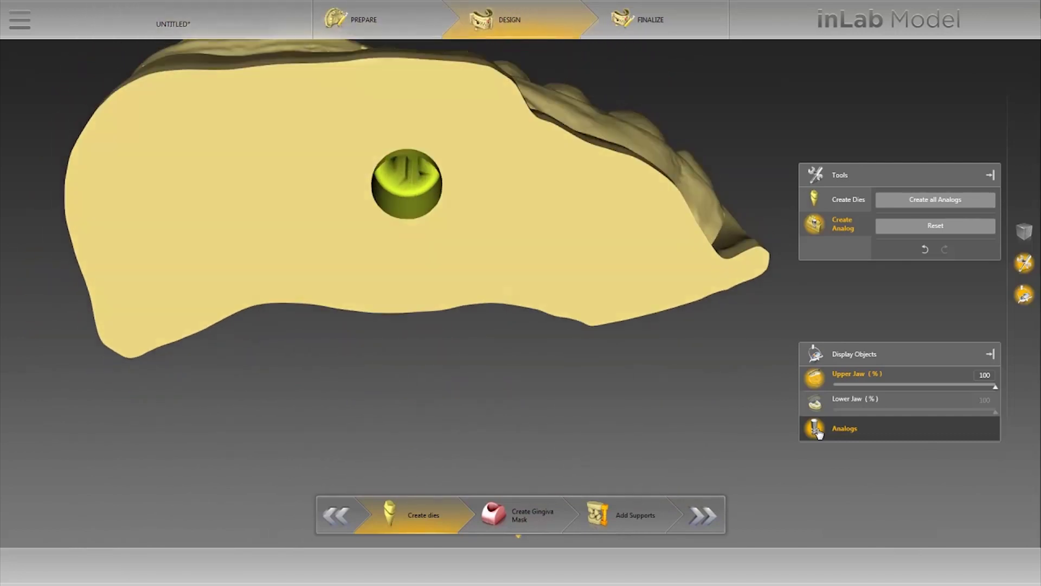
pyautogui.click(819, 430)
pyautogui.click(559, 513)
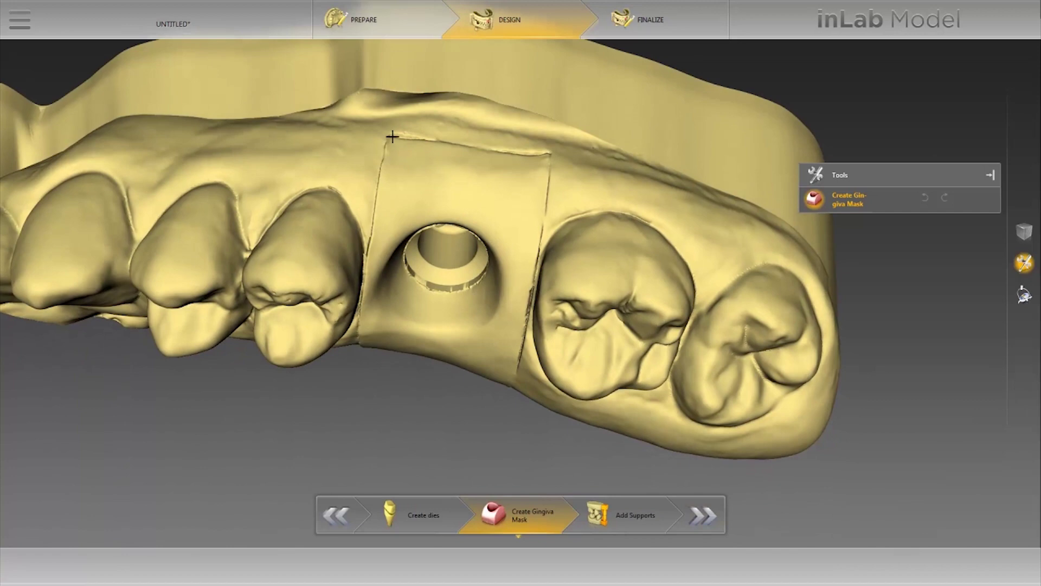
# Step: Trace a gingiva mask outline around the die on the upper jaw
pyautogui.moveTo(550, 183); pyautogui.dragTo(541, 248)
pyautogui.moveTo(534, 347); pyautogui.dragTo(518, 458)
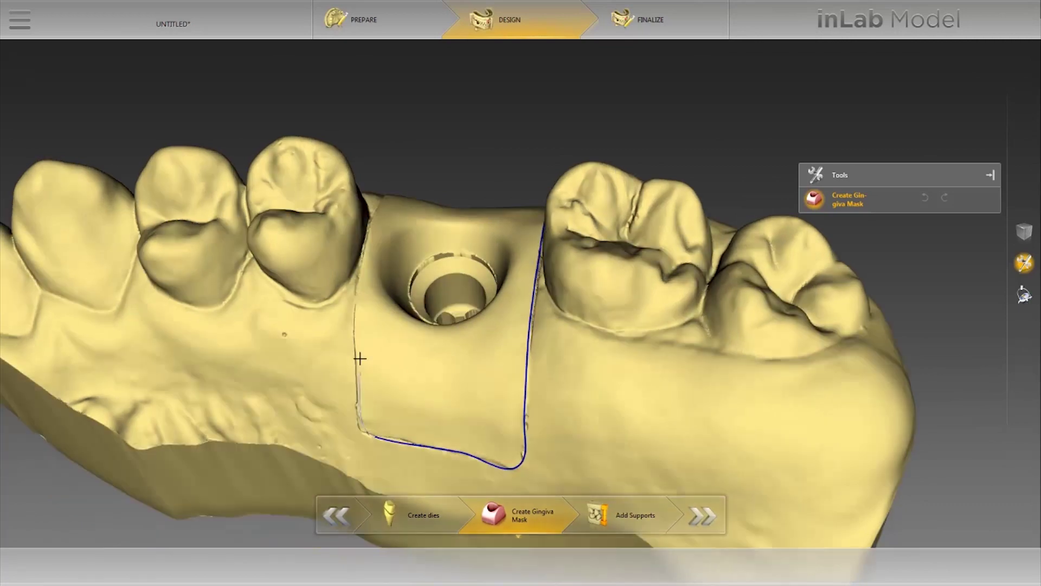
pyautogui.moveTo(364, 422); pyautogui.dragTo(350, 190)
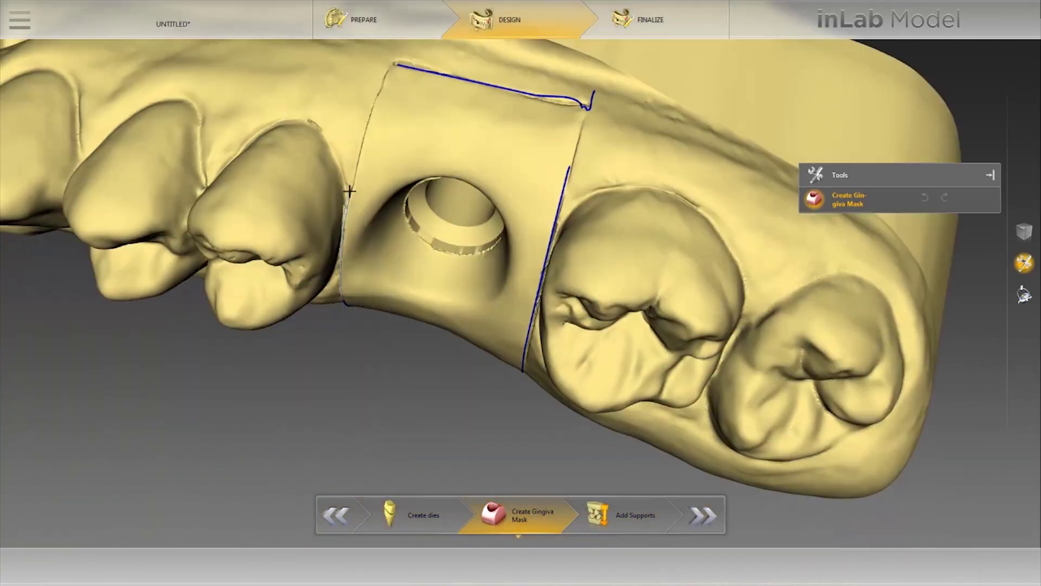
pyautogui.moveTo(398, 64); pyautogui.dragTo(451, 86)
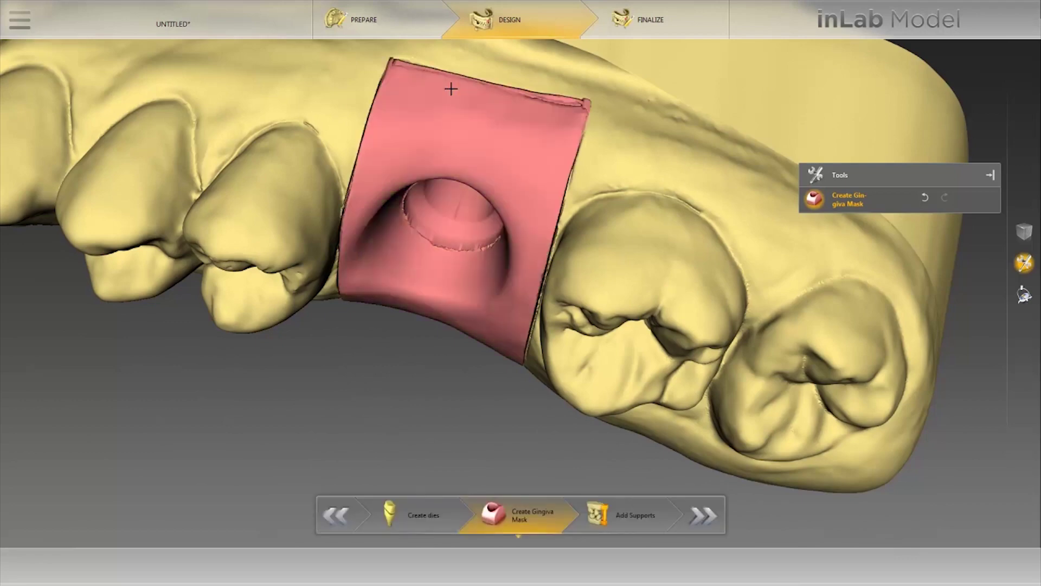
pyautogui.moveTo(450, 89)
pyautogui.mouseDown()
pyautogui.moveTo(553, 145)
pyautogui.moveTo(727, 179)
pyautogui.moveTo(705, 198)
pyautogui.mouseUp()
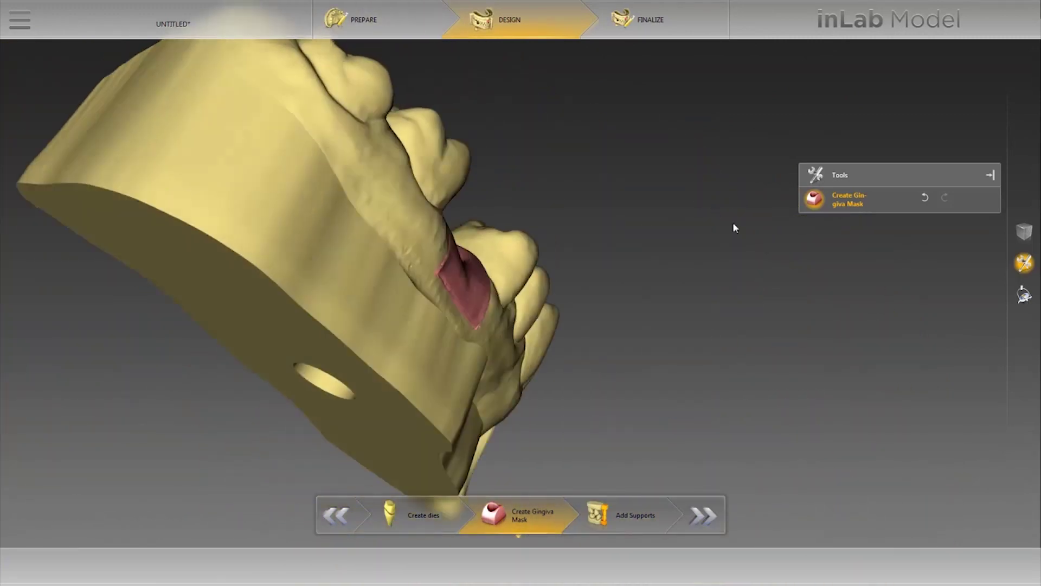
# Step: Hide the upper jaw to inspect the analog inside the gingiva mask, then show it again
pyautogui.click(1023, 305)
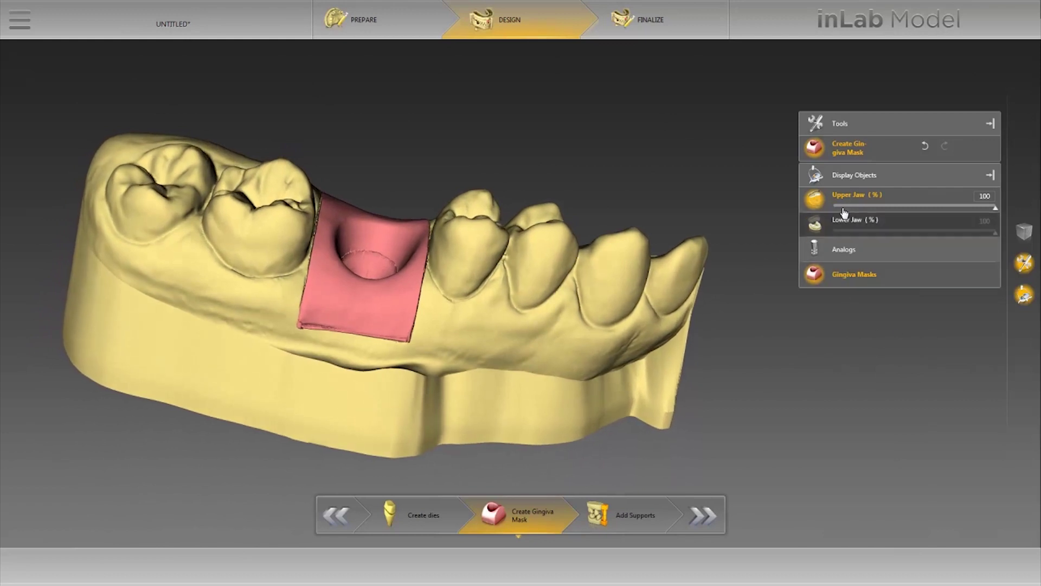
pyautogui.click(824, 206)
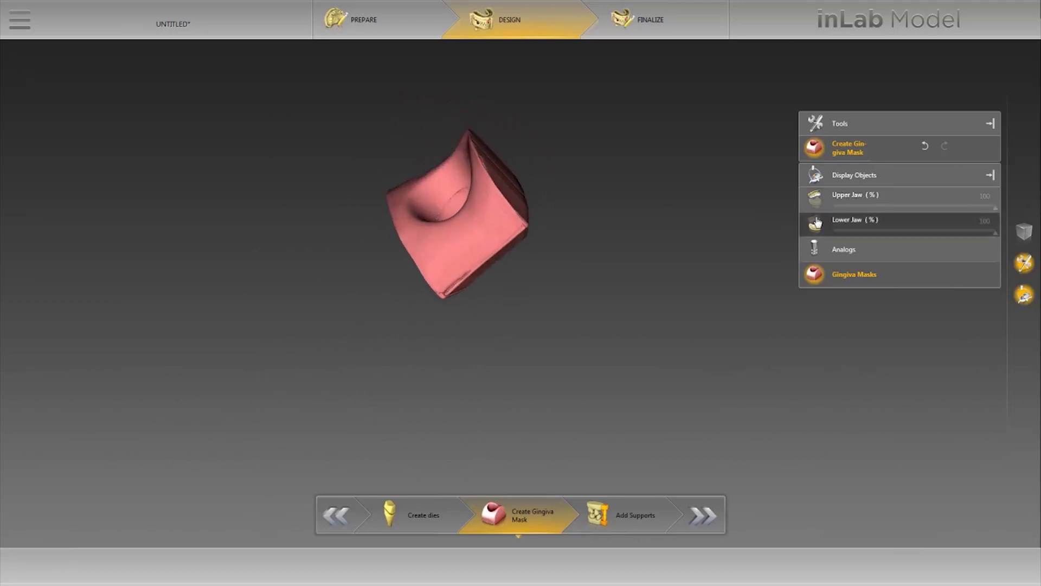
pyautogui.click(812, 250)
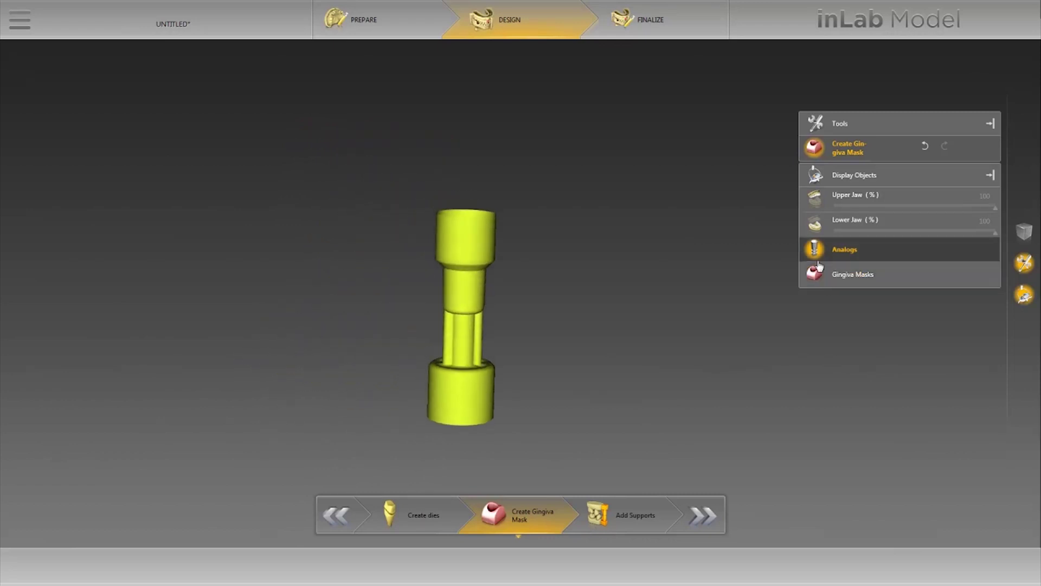
pyautogui.click(813, 200)
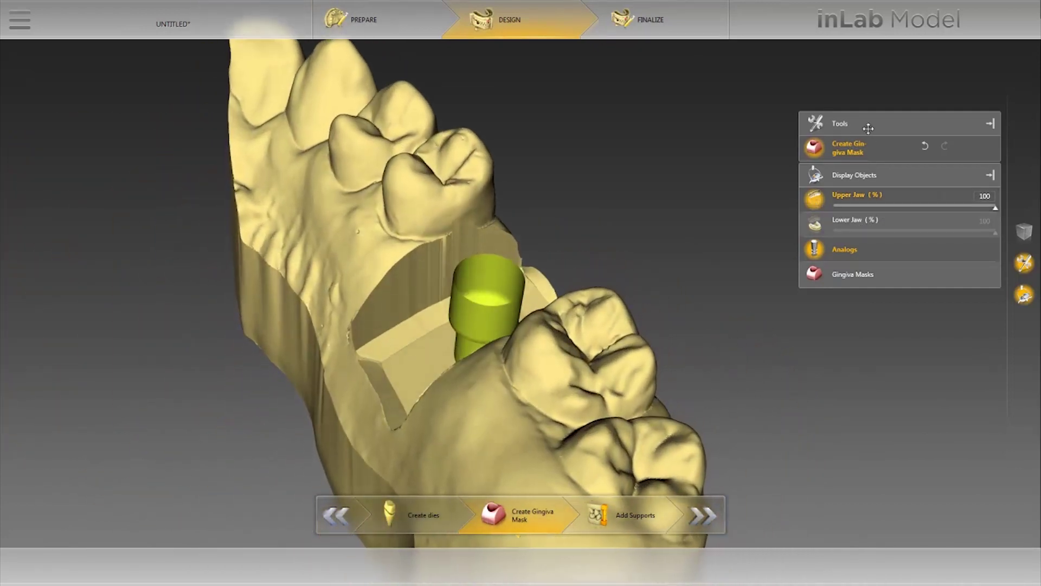
pyautogui.moveTo(868, 128); pyautogui.dragTo(851, 80)
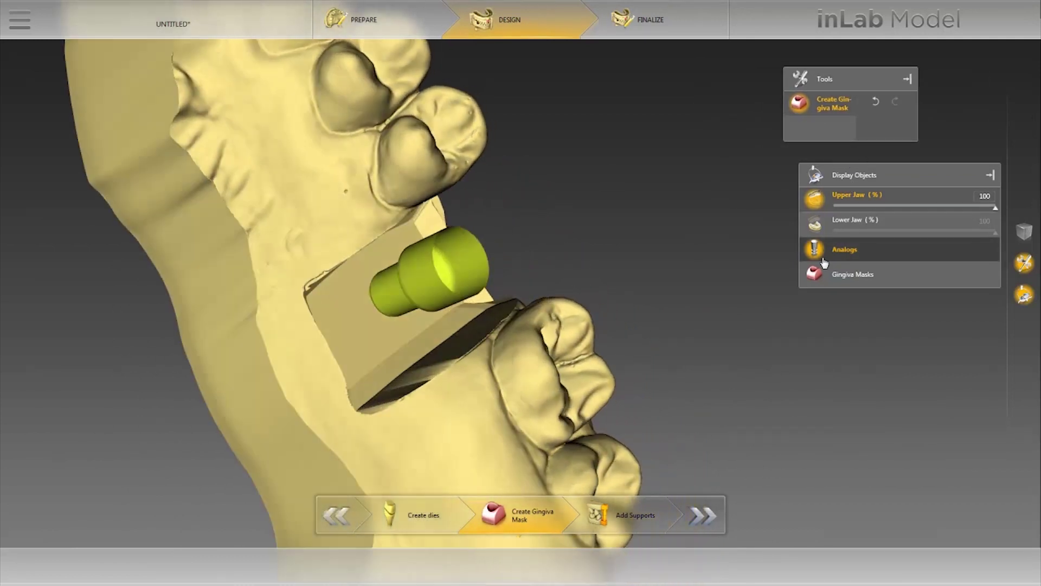
# Step: Check the gingiva mask with a translucent upper jaw, then hide mask and analog and show the lower jaw
pyautogui.click(820, 276)
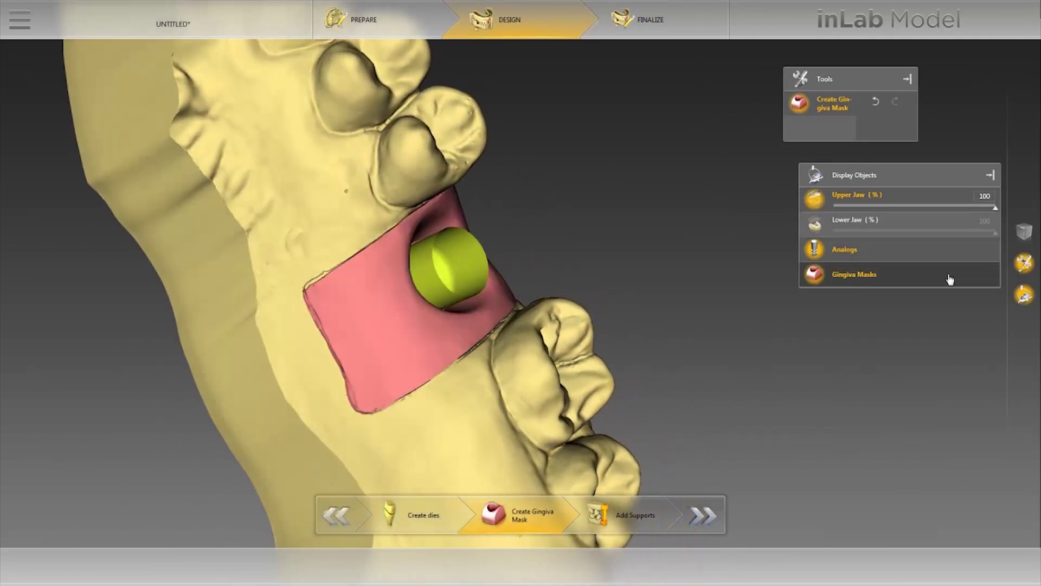
pyautogui.moveTo(985, 212); pyautogui.dragTo(889, 206)
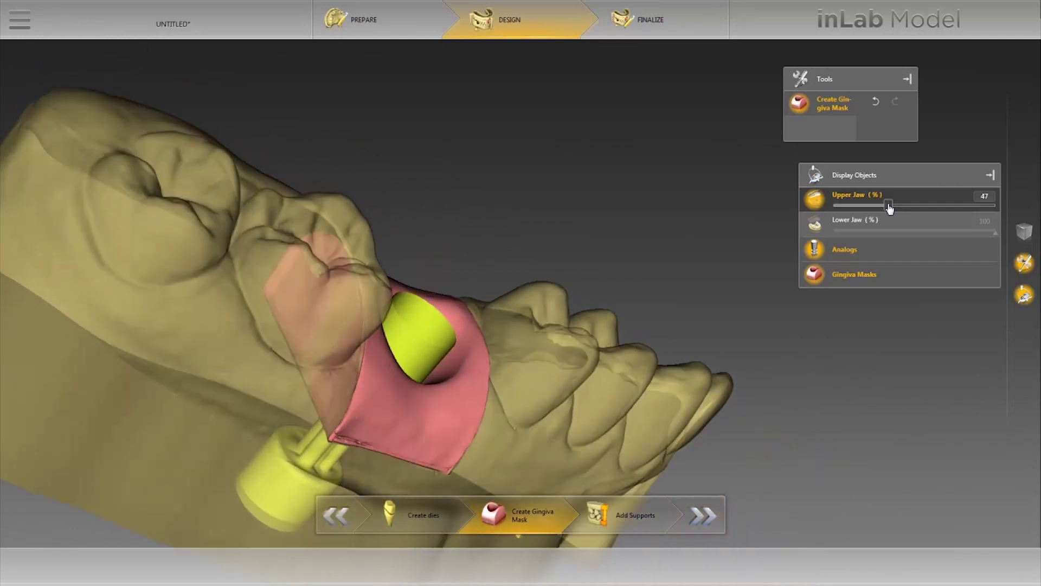
pyautogui.moveTo(889, 206); pyautogui.dragTo(987, 207)
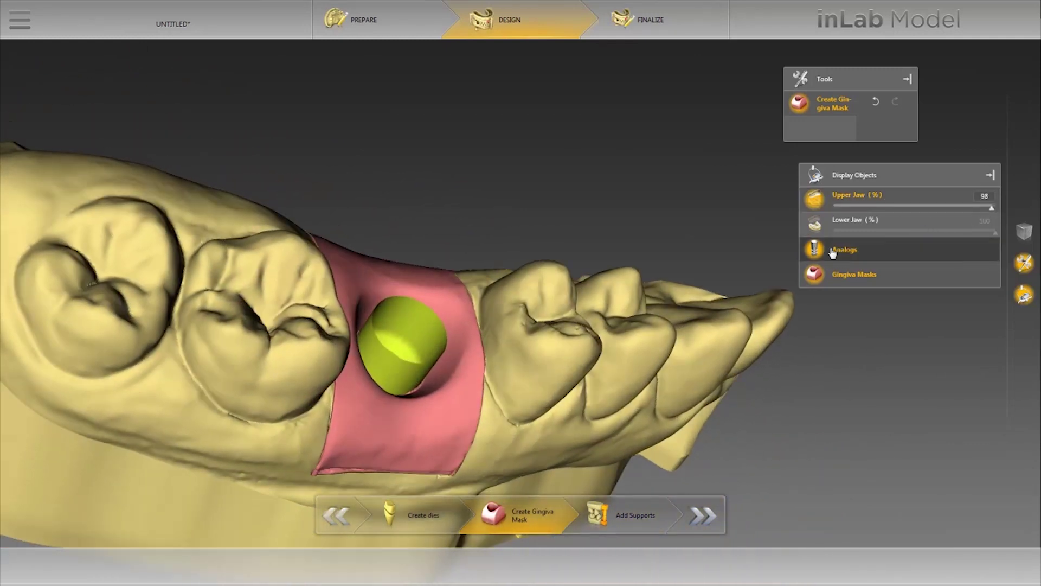
pyautogui.click(844, 250)
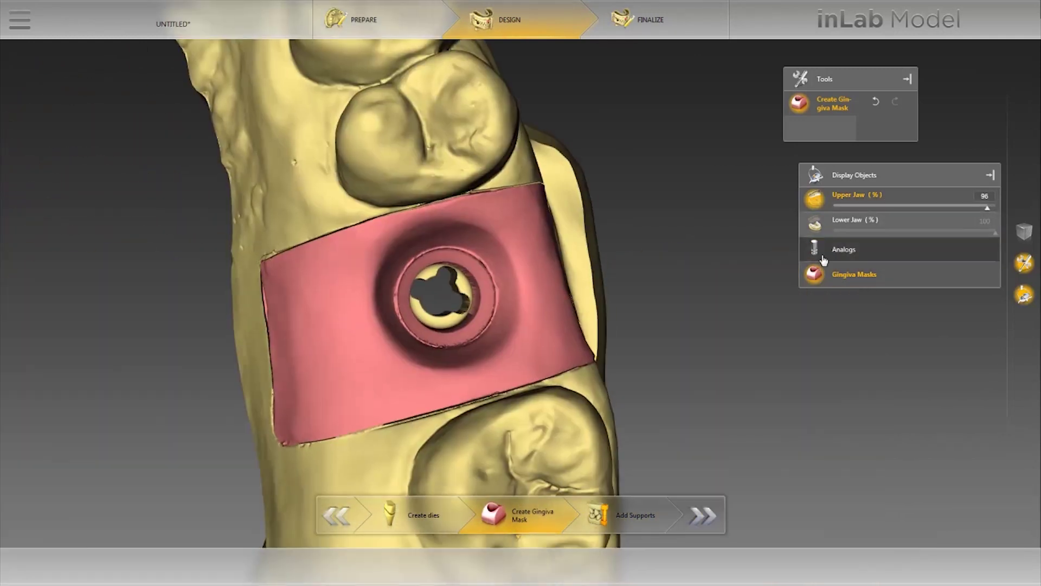
pyautogui.click(816, 271)
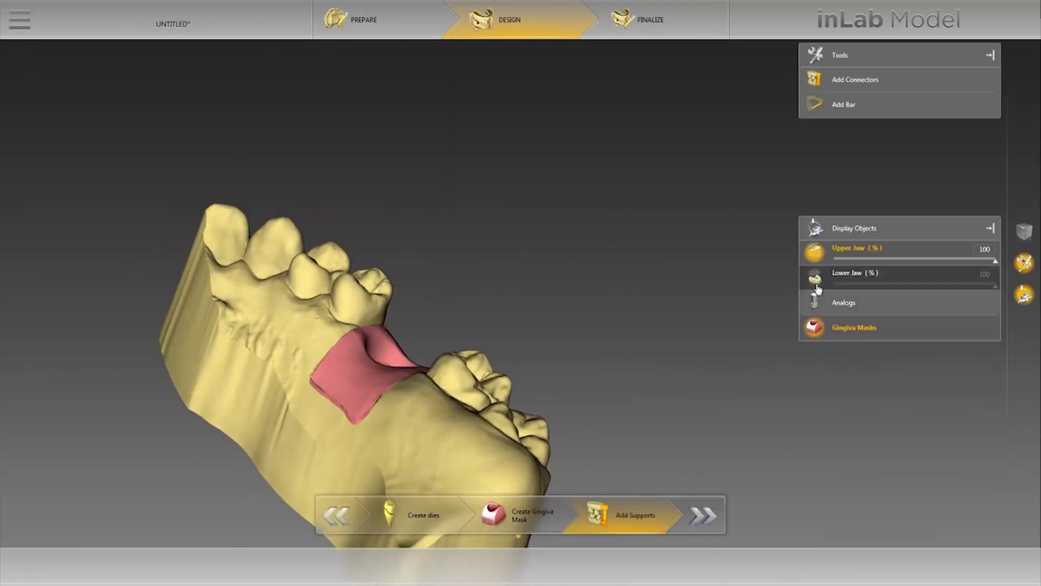
pyautogui.click(817, 287)
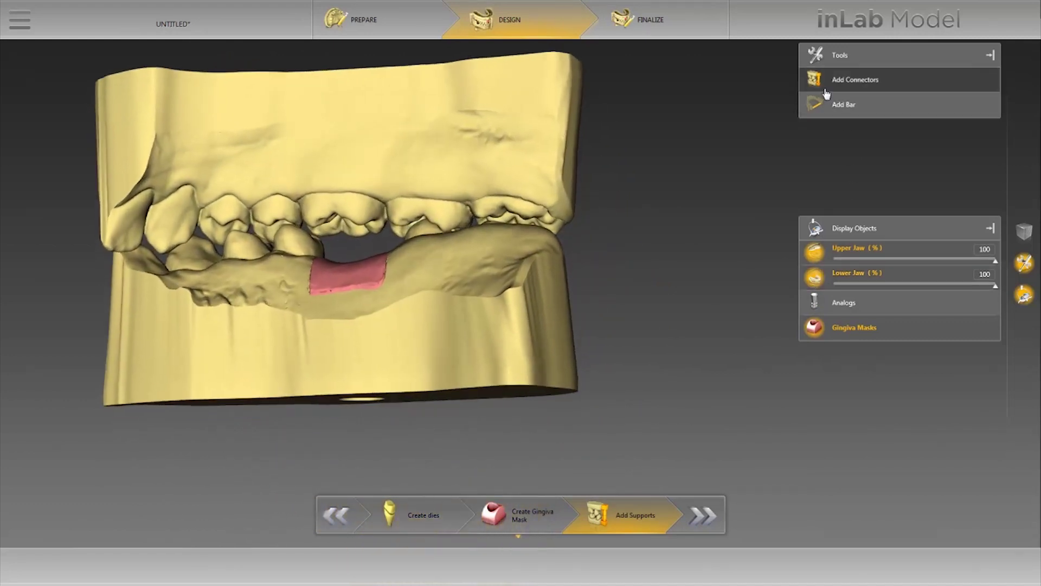
# Step: Place a Support Brace connector against the back edge of the jaw models
pyautogui.click(826, 84)
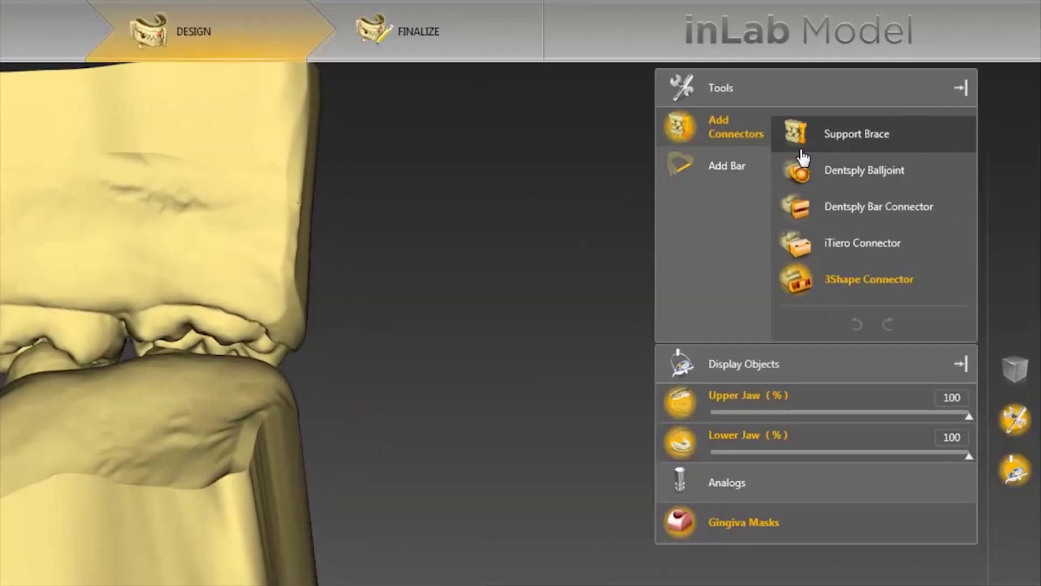
pyautogui.click(803, 159)
pyautogui.click(436, 232)
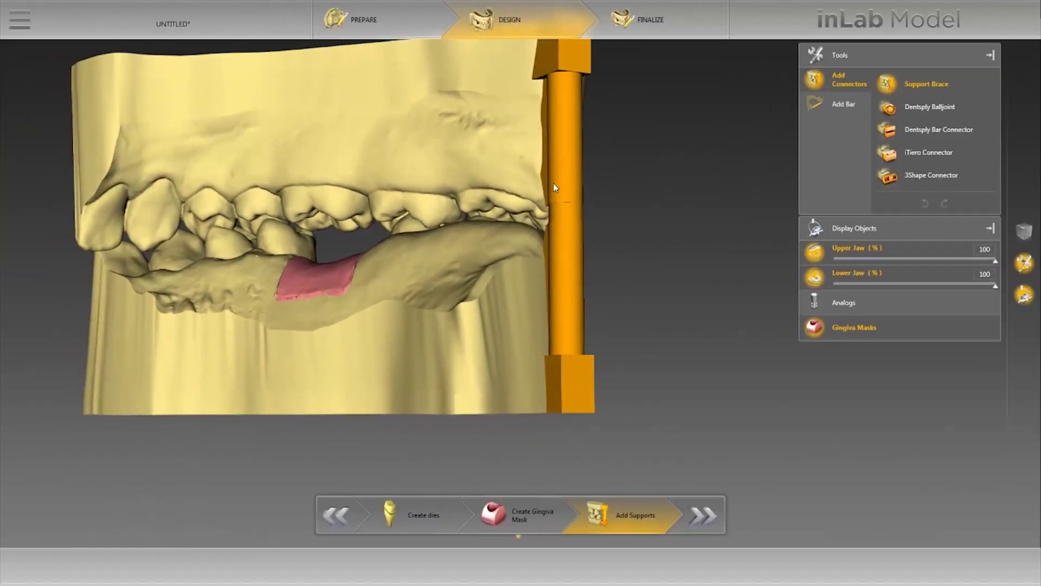
pyautogui.moveTo(553, 185); pyautogui.dragTo(564, 186)
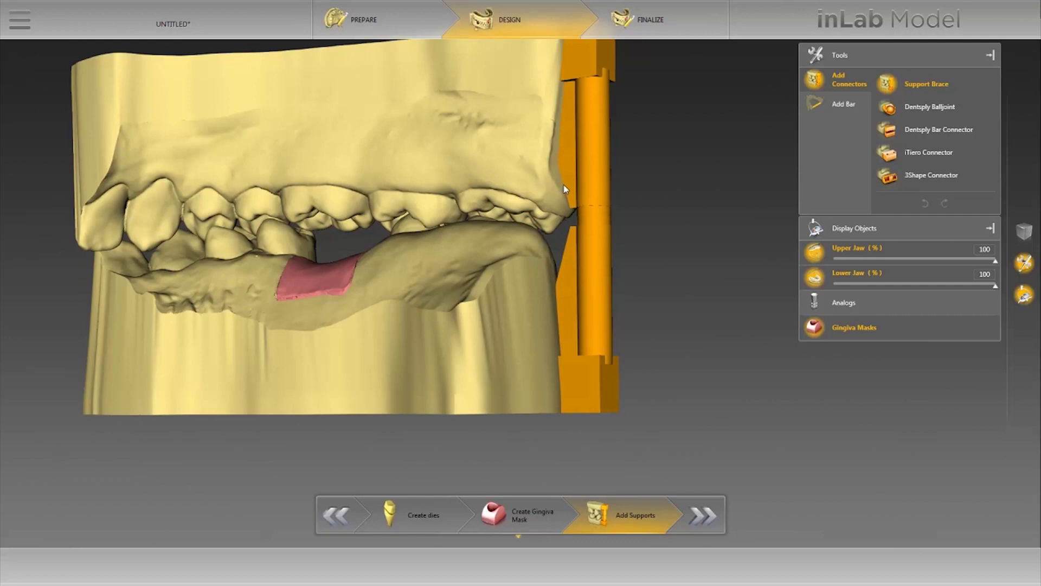
pyautogui.click(564, 189)
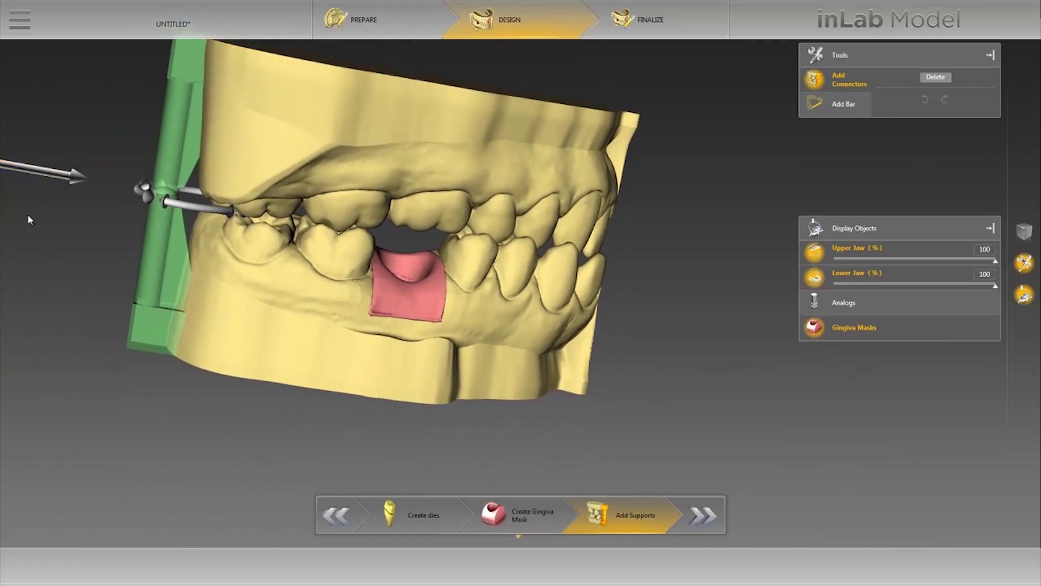
# Step: Orbit the model to check the brace fit, then advance to the Finalize stage
pyautogui.click(76, 188)
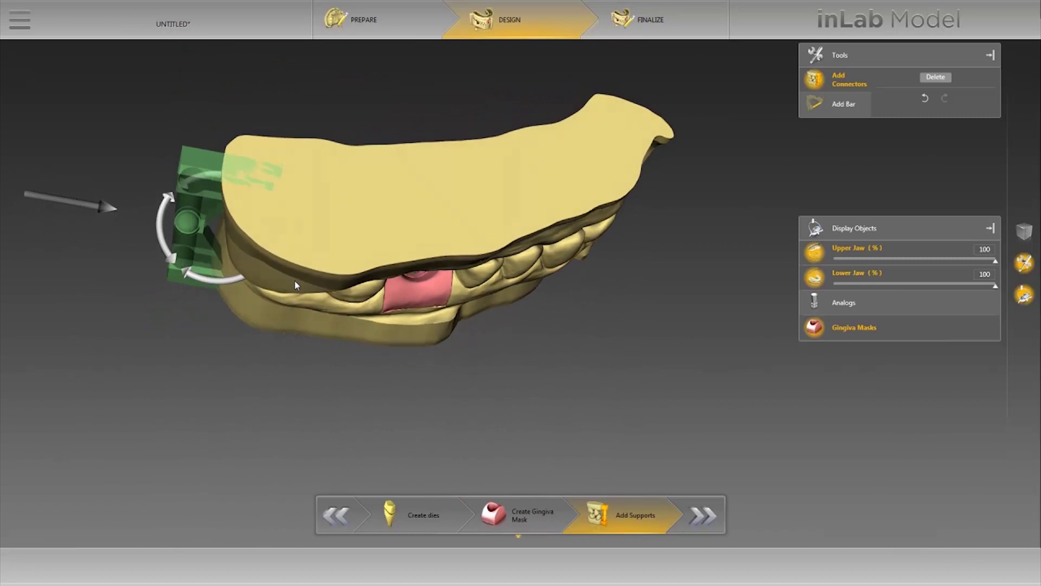
pyautogui.moveTo(278, 98); pyautogui.dragTo(111, 255, button='right')
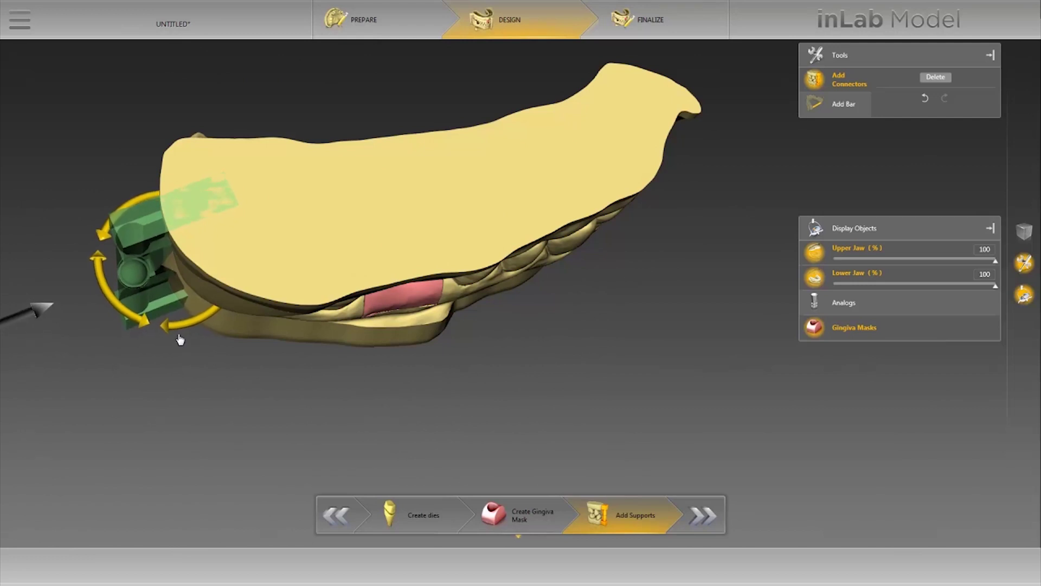
pyautogui.click(38, 307)
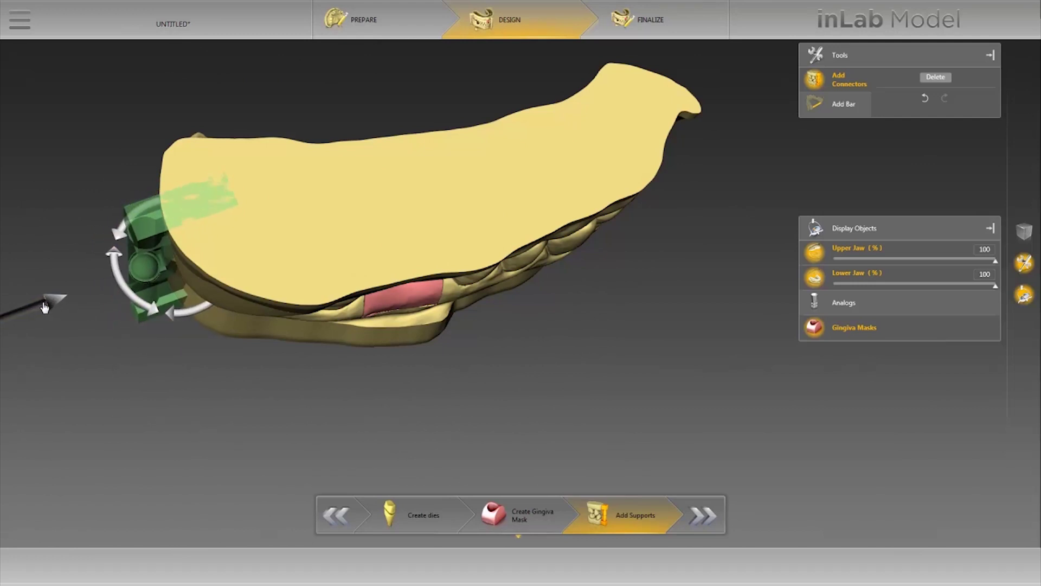
pyautogui.moveTo(185, 347)
pyautogui.mouseDown(button='right')
pyautogui.moveTo(424, 320)
pyautogui.moveTo(577, 249)
pyautogui.moveTo(440, 325)
pyautogui.mouseUp(button='right')
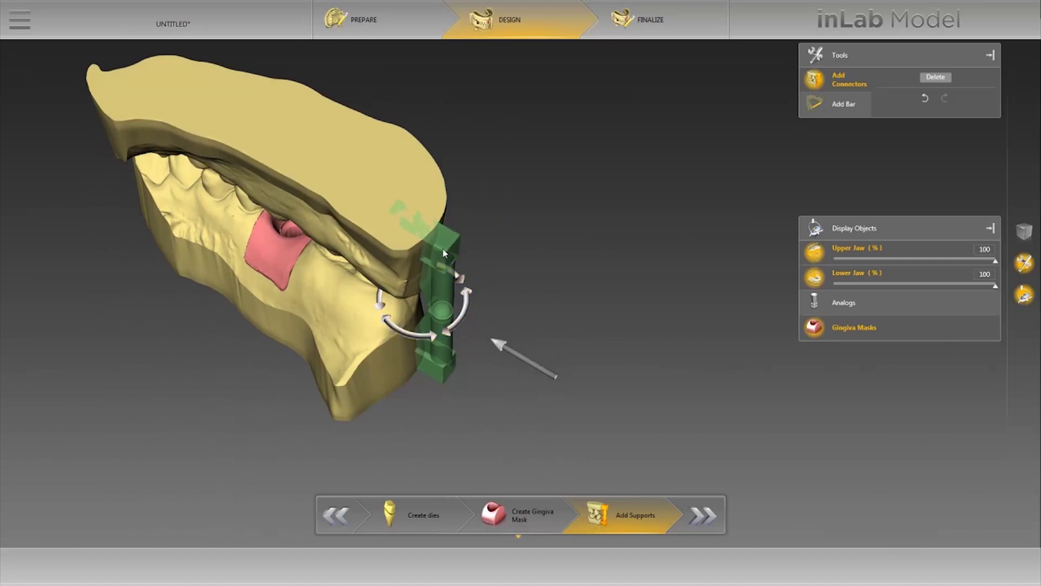
pyautogui.moveTo(444, 253); pyautogui.dragTo(504, 288, button='right')
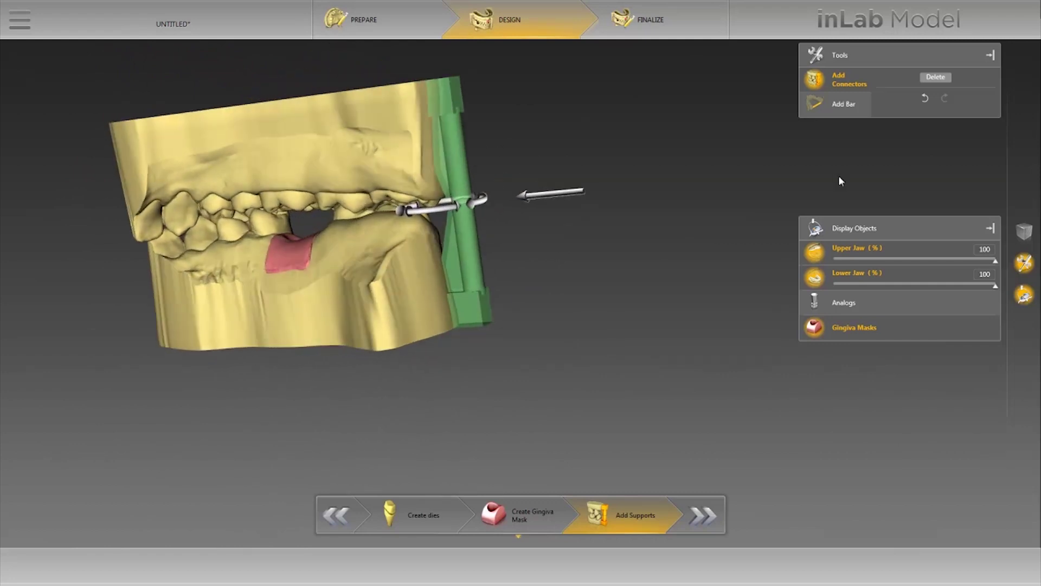
pyautogui.click(845, 106)
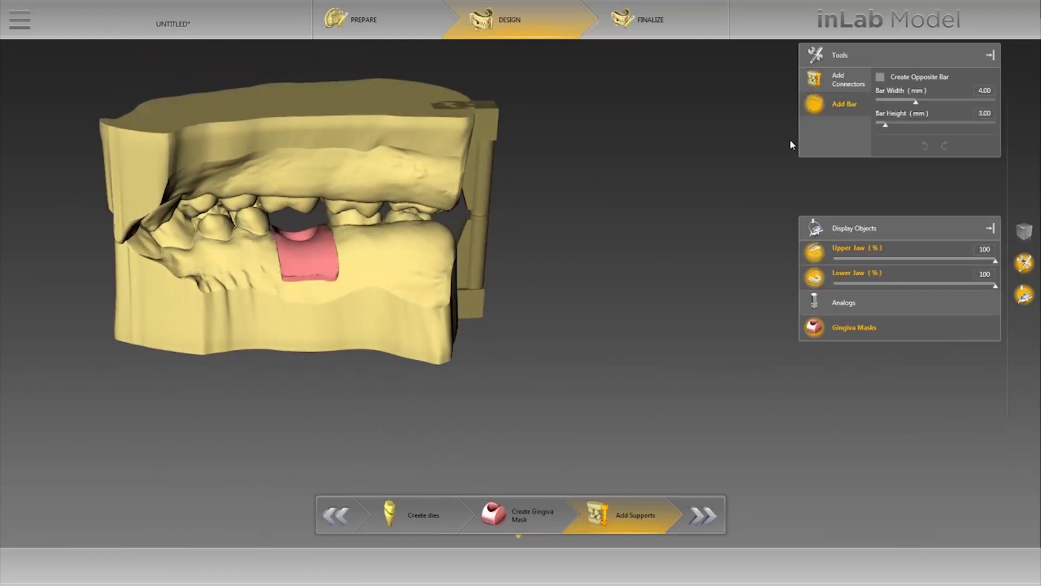
pyautogui.click(848, 81)
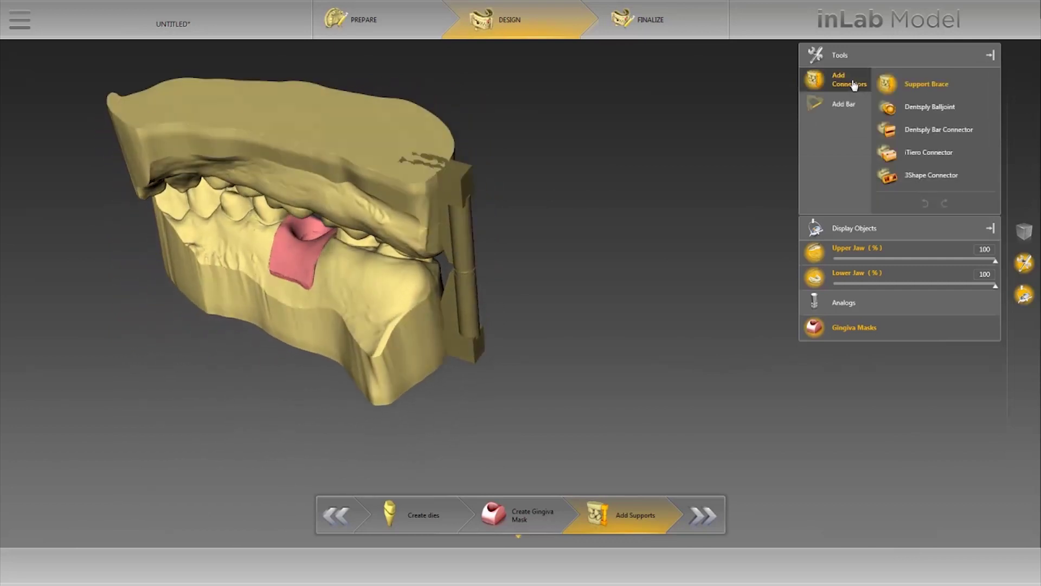
pyautogui.click(705, 514)
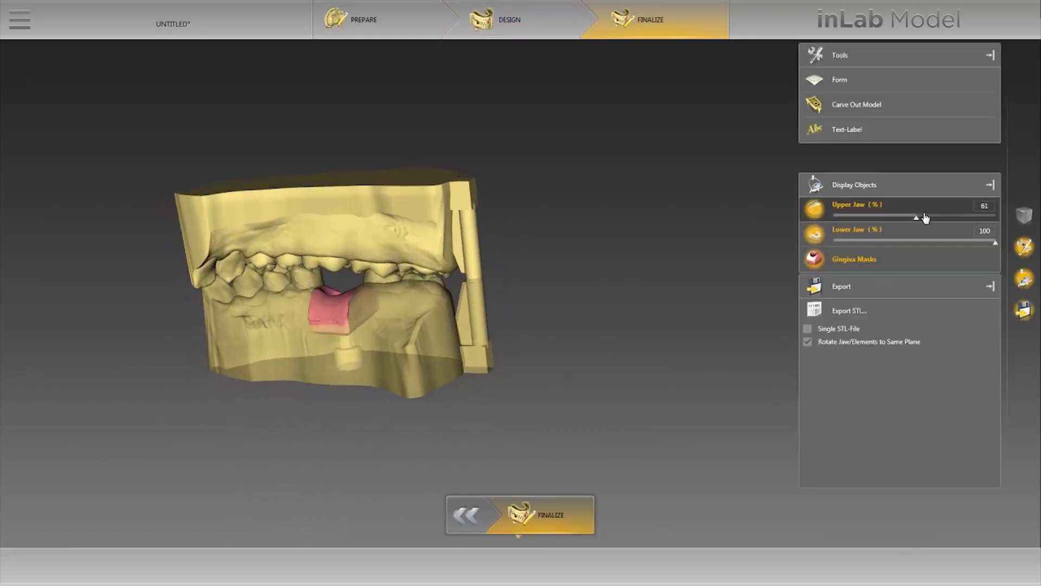
# Step: Set the upper jaw to 100 opacity and carve out the models with 2.24 mm walls
pyautogui.moveTo(951, 222); pyautogui.dragTo(1014, 216)
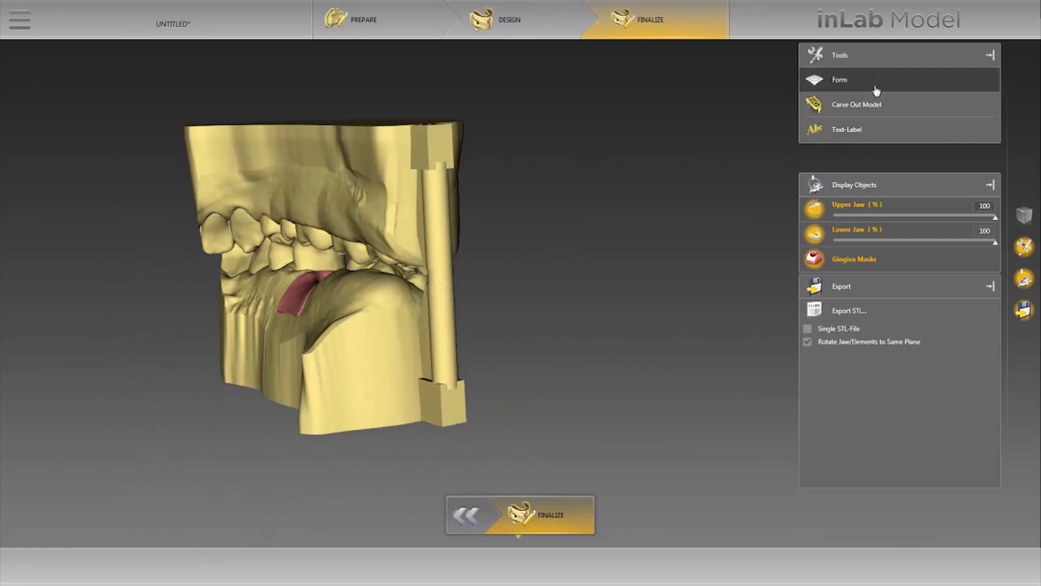
pyautogui.click(876, 86)
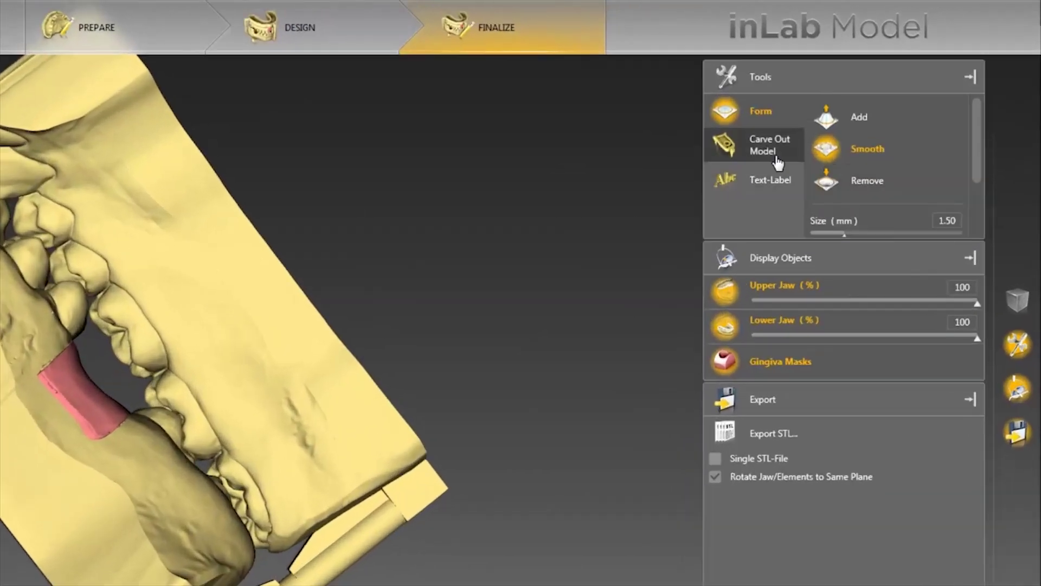
pyautogui.click(844, 104)
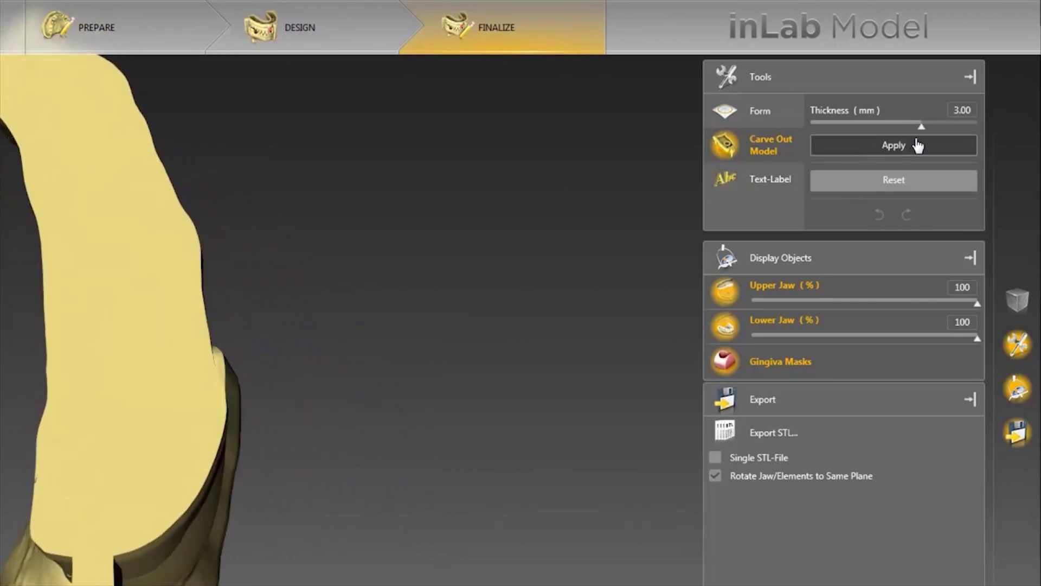
pyautogui.moveTo(920, 123); pyautogui.dragTo(897, 122)
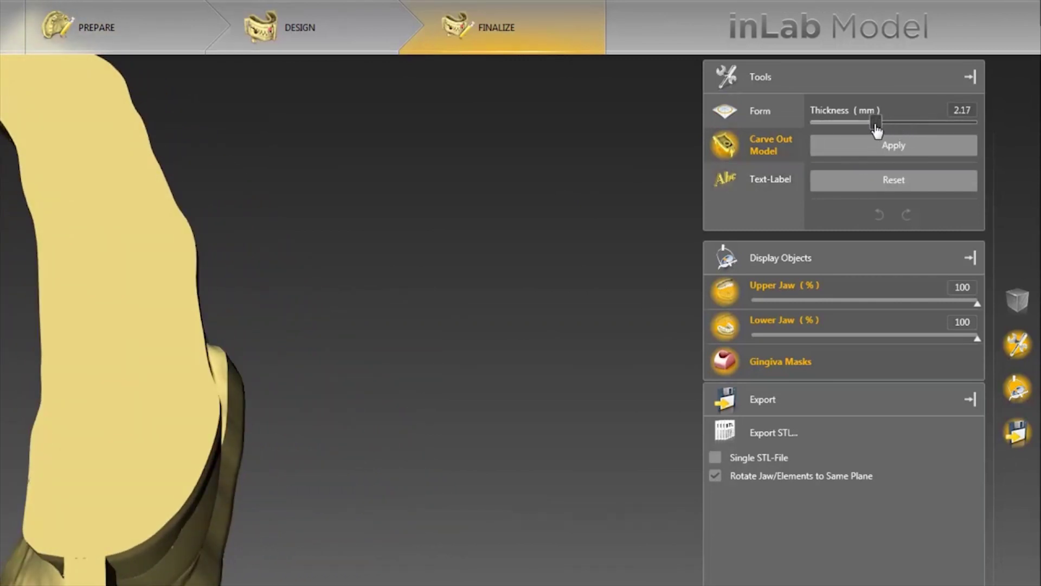
pyautogui.click(882, 142)
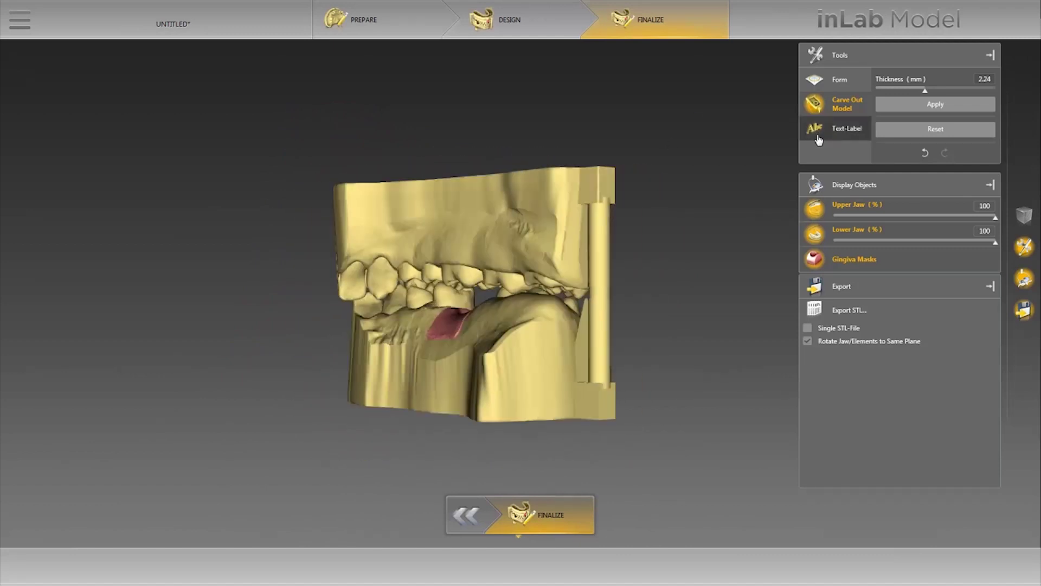
# Step: Add a recessed 'Inlab 18' text label on the lower jaw base
pyautogui.click(821, 136)
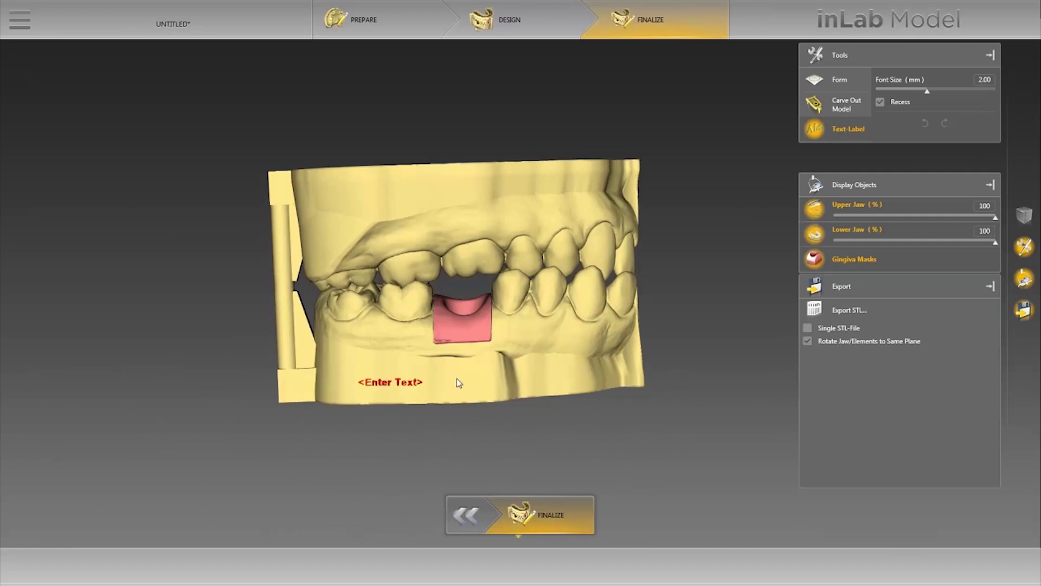
pyautogui.write('Inlab 18')
pyautogui.moveTo(412, 390); pyautogui.dragTo(411, 384)
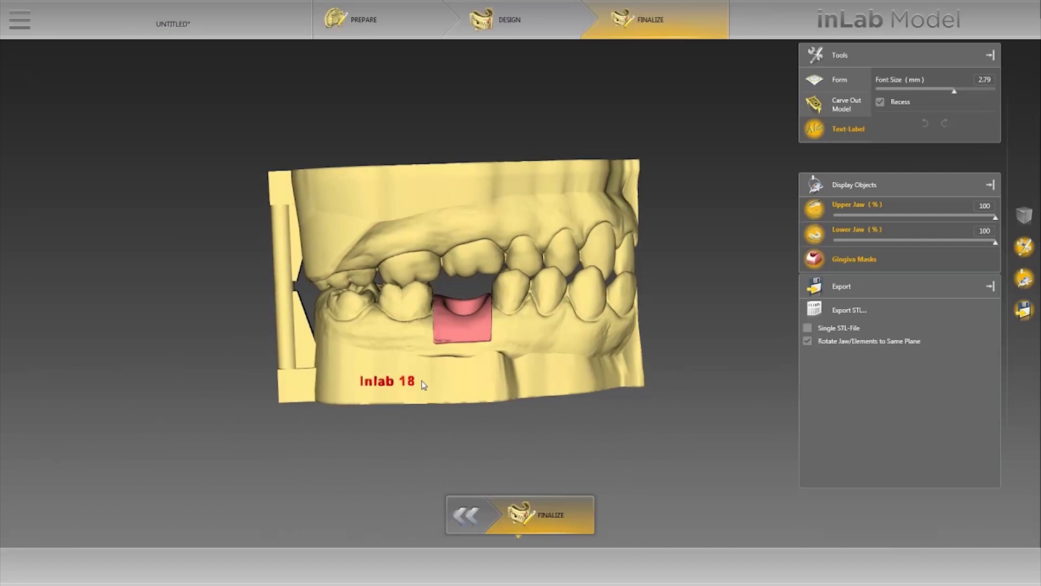
pyautogui.moveTo(380, 383); pyautogui.dragTo(372, 383)
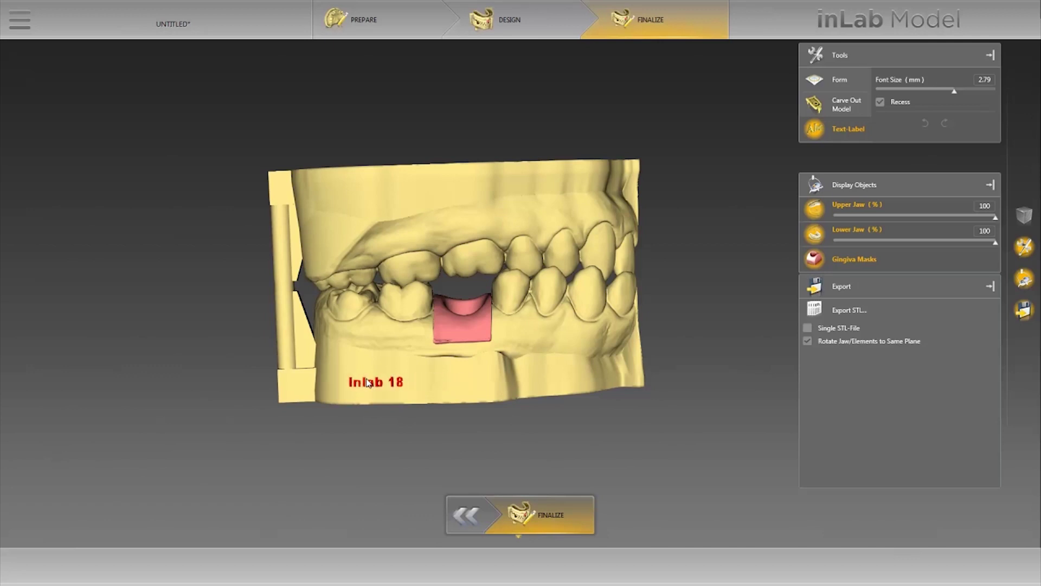
pyautogui.click(470, 375)
pyautogui.write('Dentsply S')
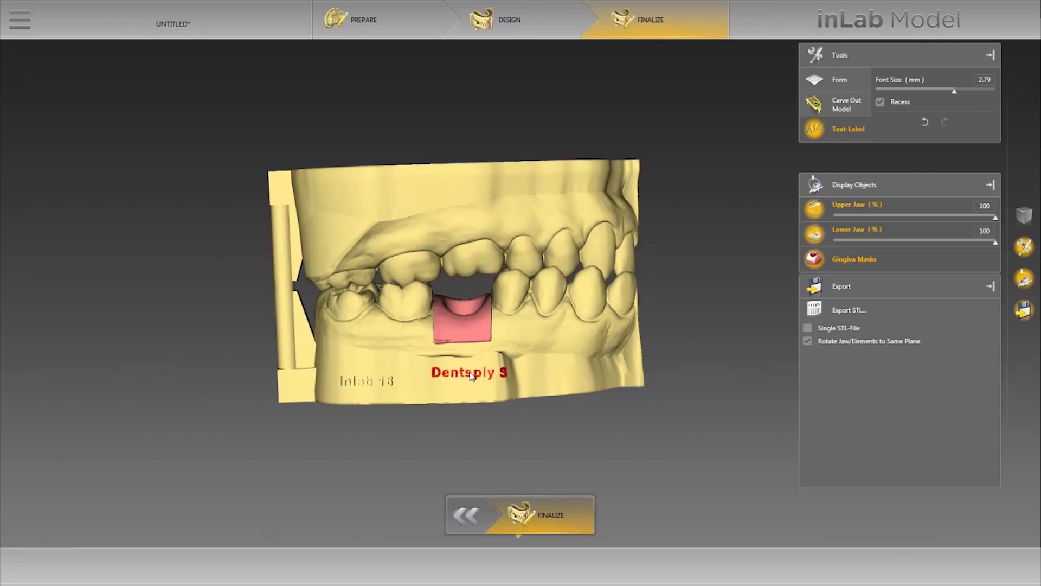
# Step: Add a recessed 'Dentsply Sirona' text label on the upper jaw base
pyautogui.write('ir')
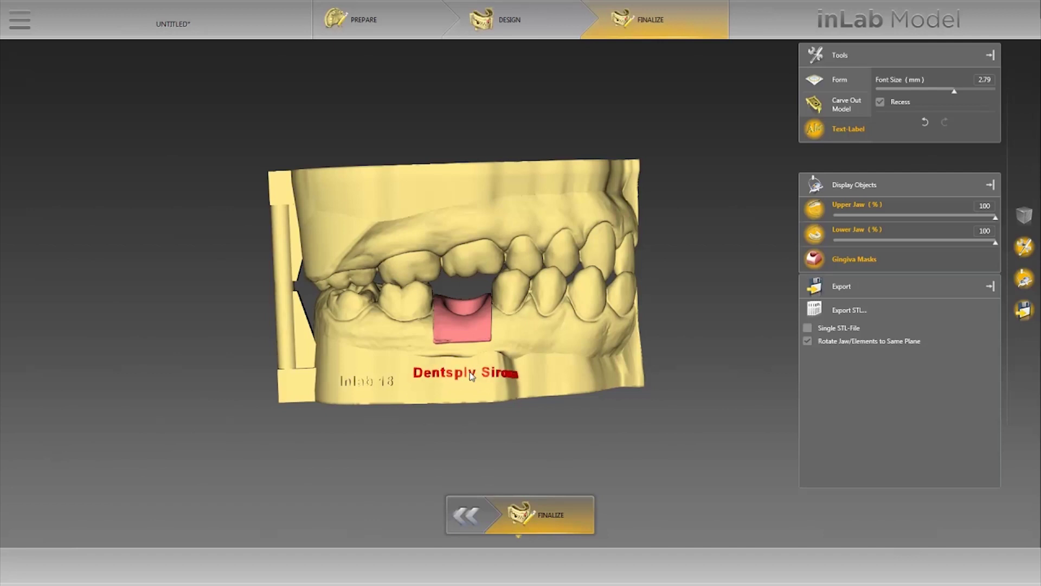
pyautogui.write('ona')
pyautogui.click(578, 379)
pyautogui.moveTo(484, 212); pyautogui.dragTo(446, 190)
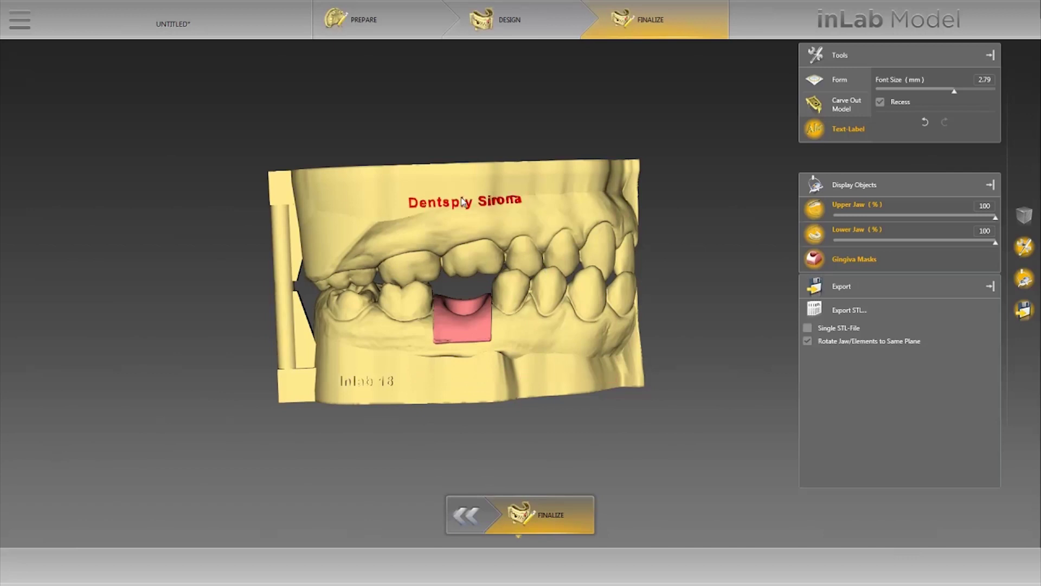
pyautogui.moveTo(446, 190); pyautogui.dragTo(427, 189)
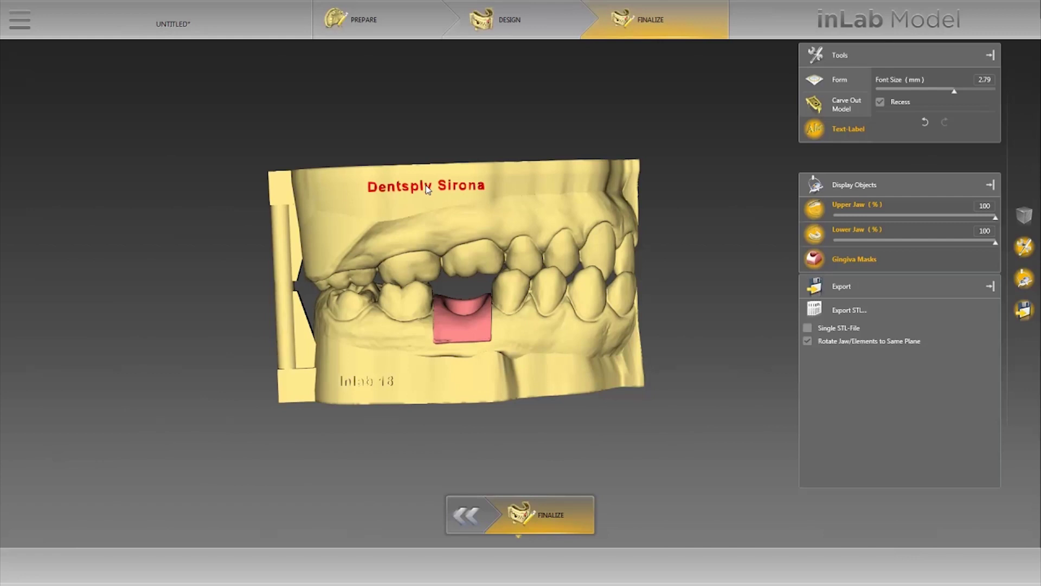
pyautogui.click(379, 197)
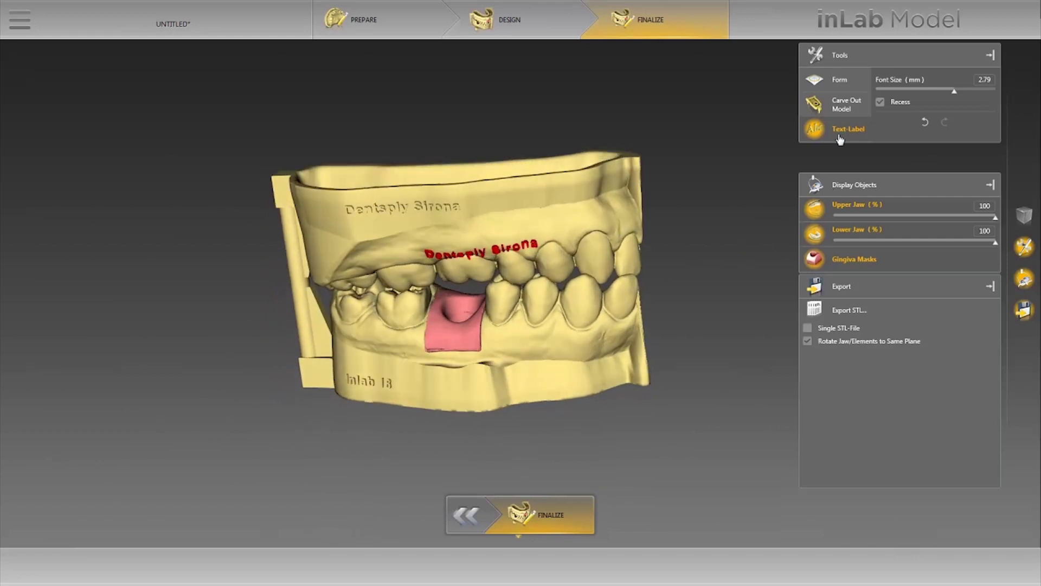
pyautogui.click(815, 79)
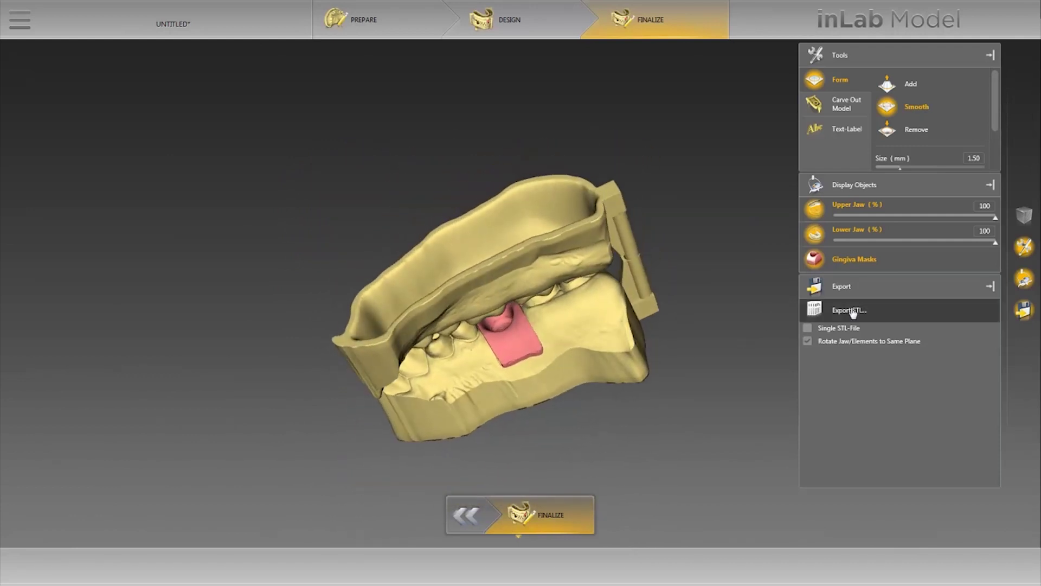
# Step: Export the implant24 ActiveJaw, CounterJaw and GingivaMask STLs into a new Desktop folder 'Implant model'
pyautogui.click(851, 311)
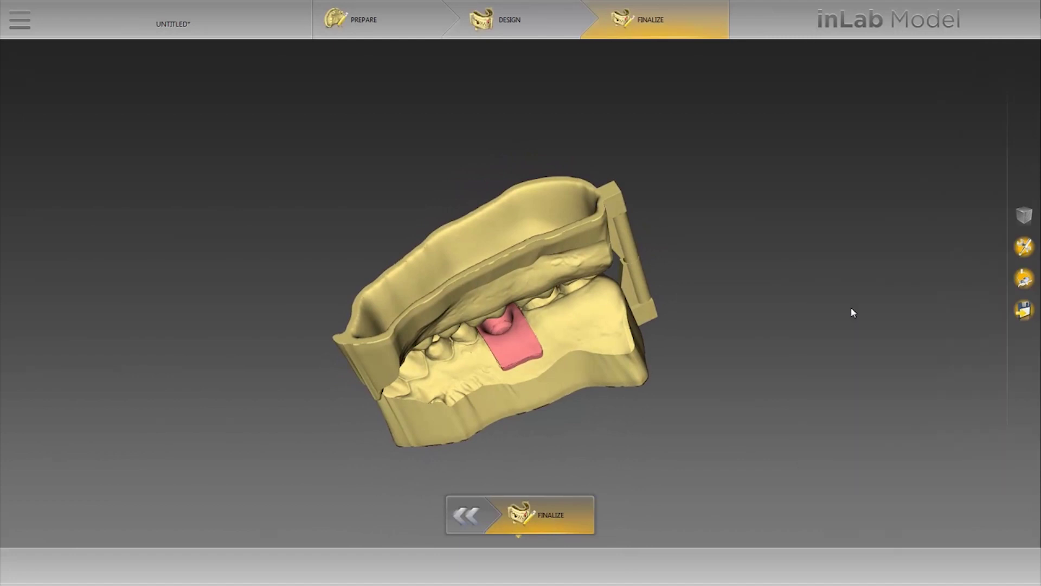
pyautogui.rightClick(391, 164)
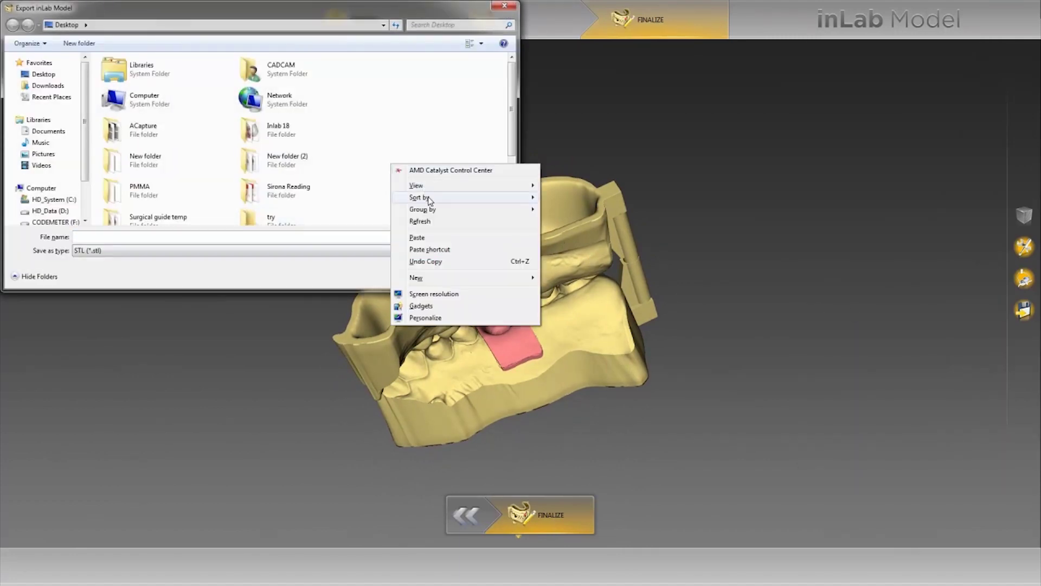
pyautogui.moveTo(416, 277)
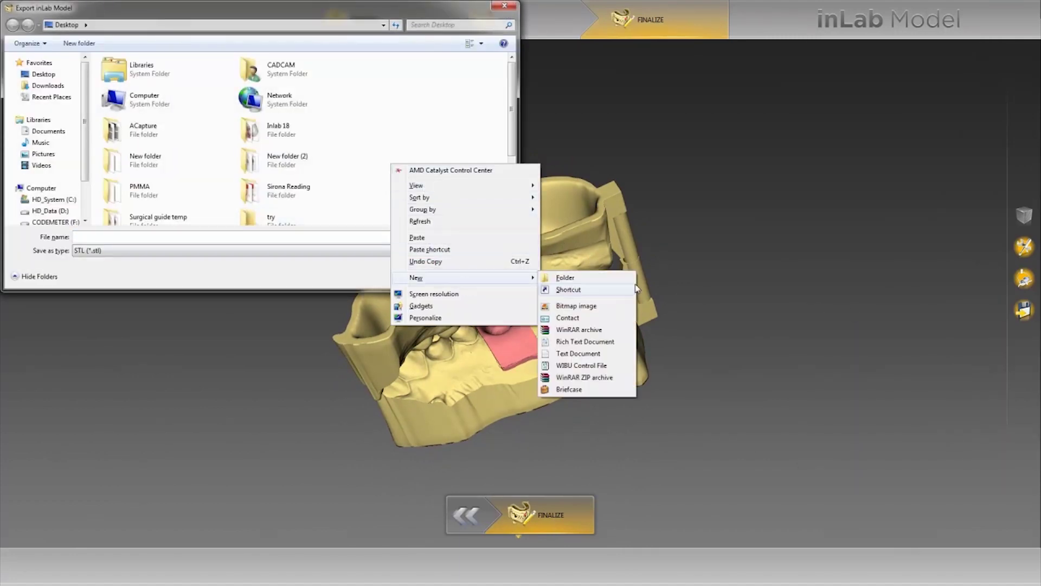
pyautogui.click(601, 280)
pyautogui.write('Implant model')
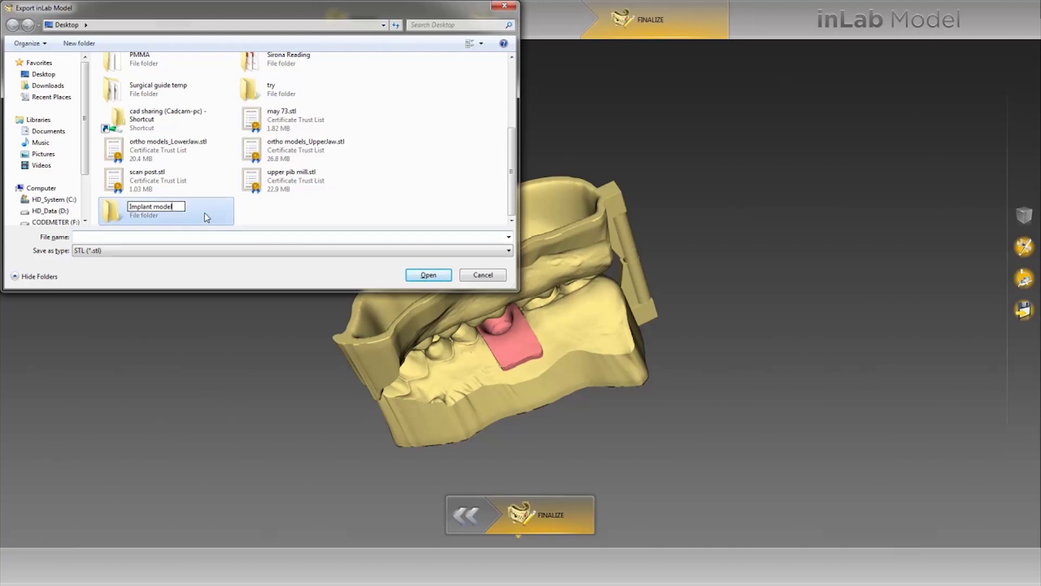
pyautogui.press('Return')
pyautogui.doubleClick(204, 213)
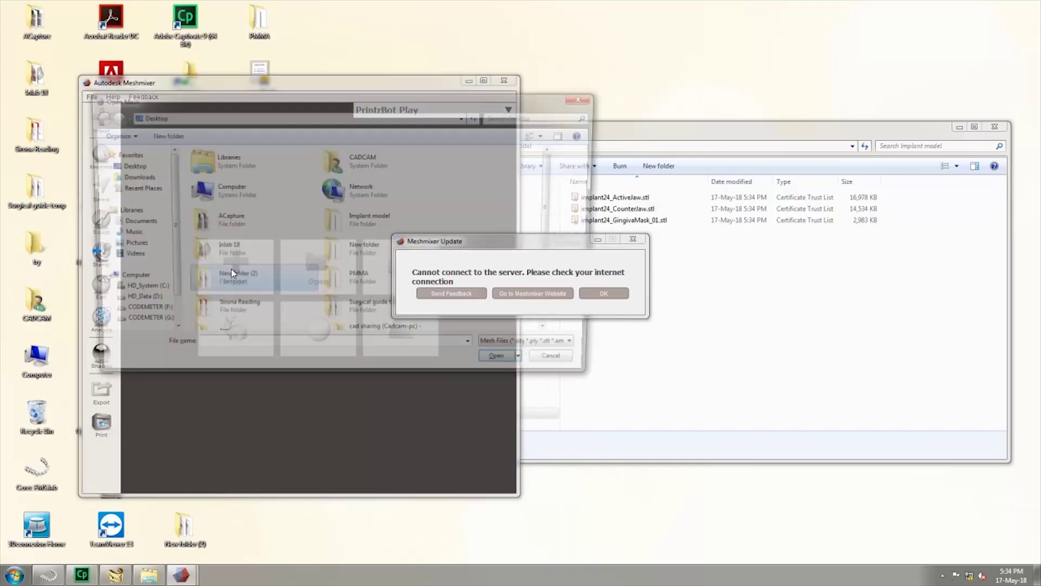
# Step: Load implant24_ActiveJaw.stl from the Implant model folder, maximize Meshmixer and dismiss the update notice
pyautogui.click(348, 286)
pyautogui.press('Up')
pyautogui.press('Up')
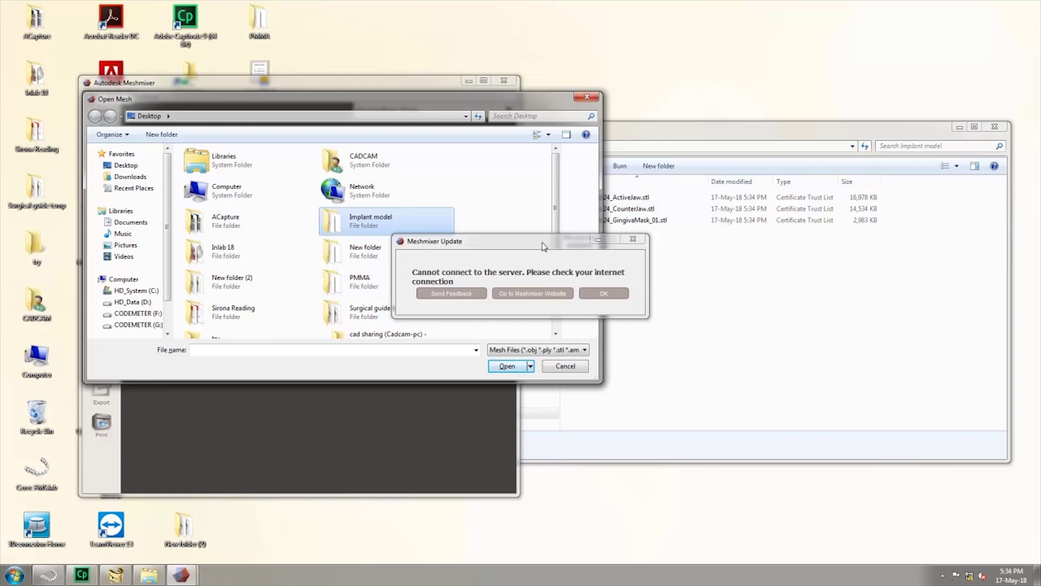
pyautogui.doubleClick(372, 230)
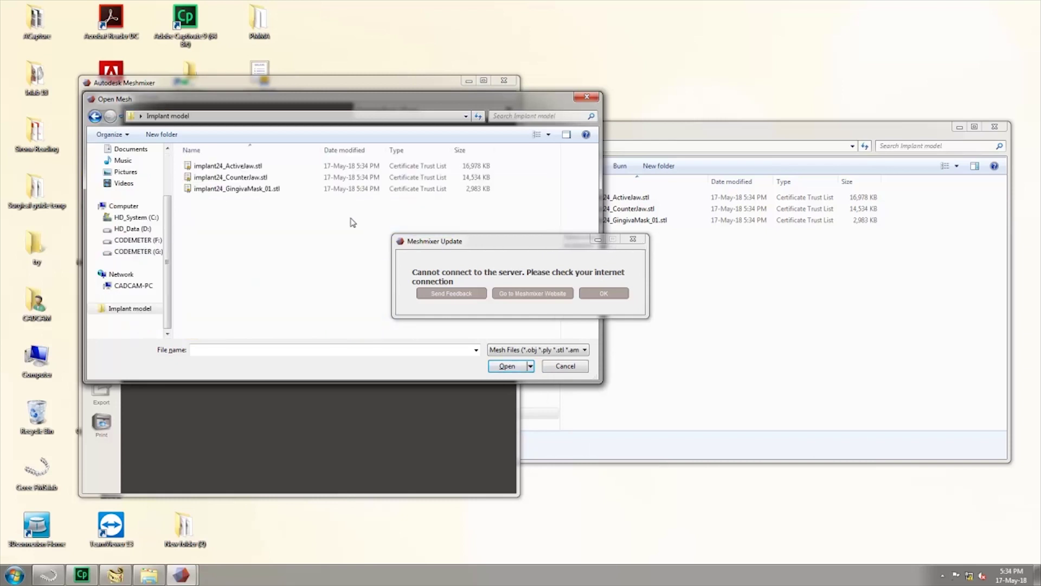
pyautogui.doubleClick(250, 170)
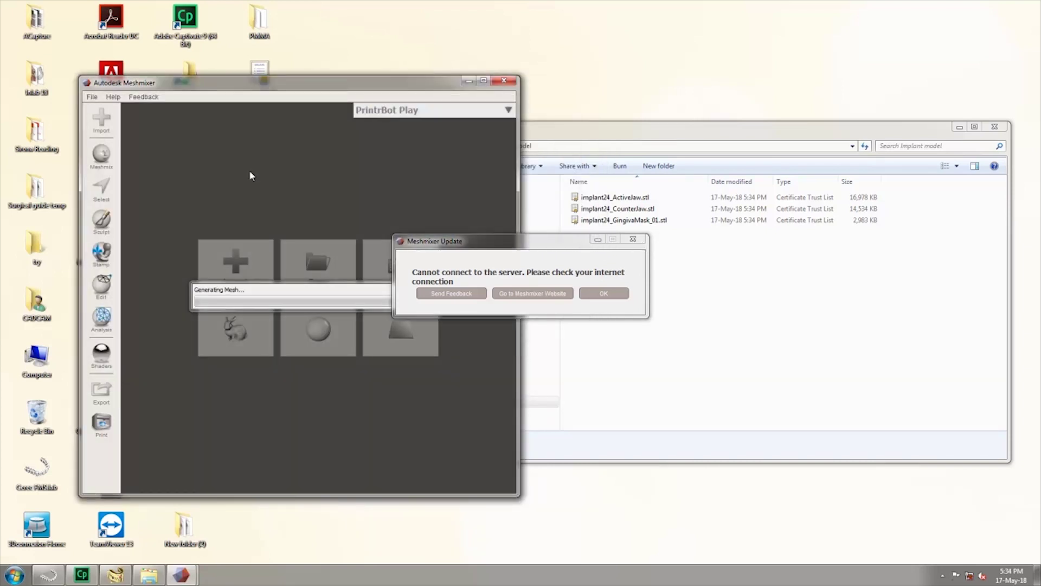
pyautogui.click(482, 82)
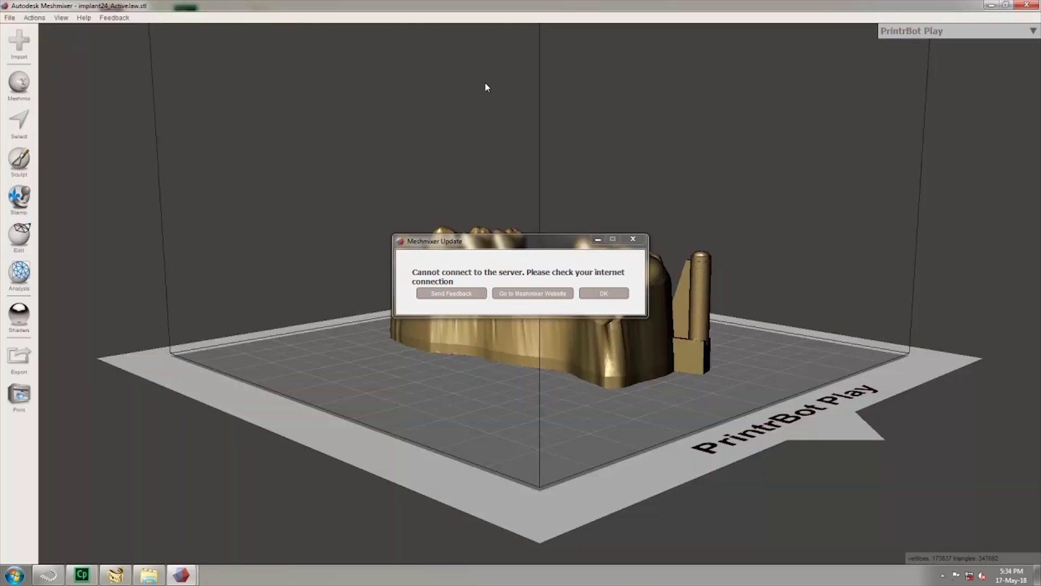
pyautogui.click(632, 239)
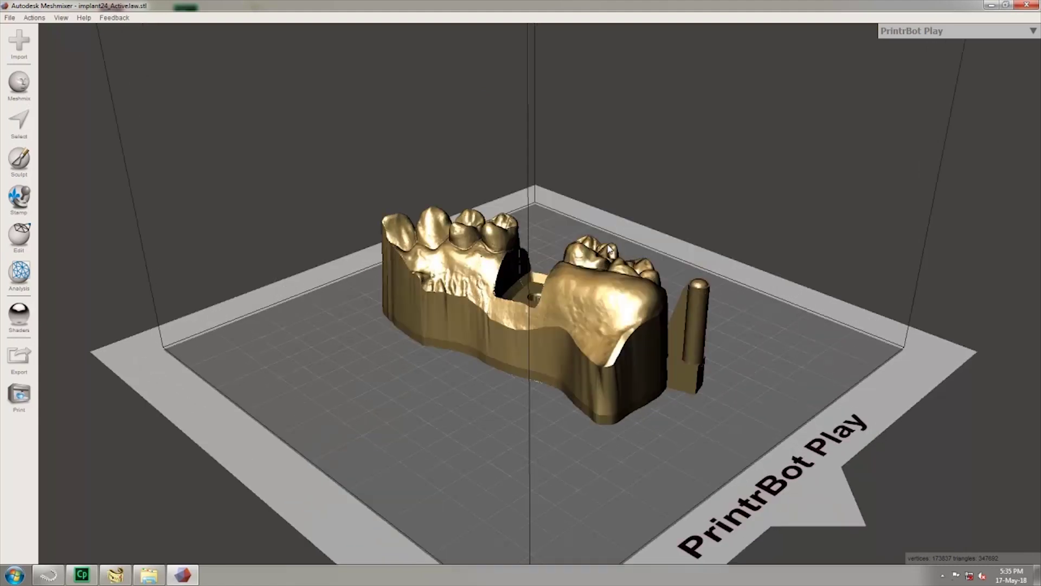
# Step: Append implant24_CounterJaw.stl to the current scene
pyautogui.click(10, 18)
pyautogui.click(47, 92)
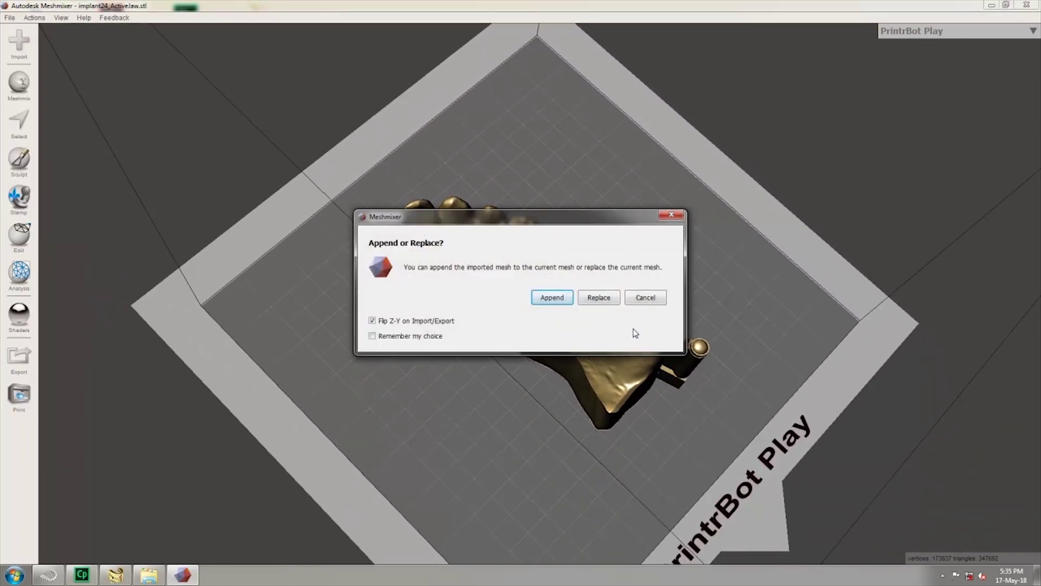
pyautogui.click(557, 298)
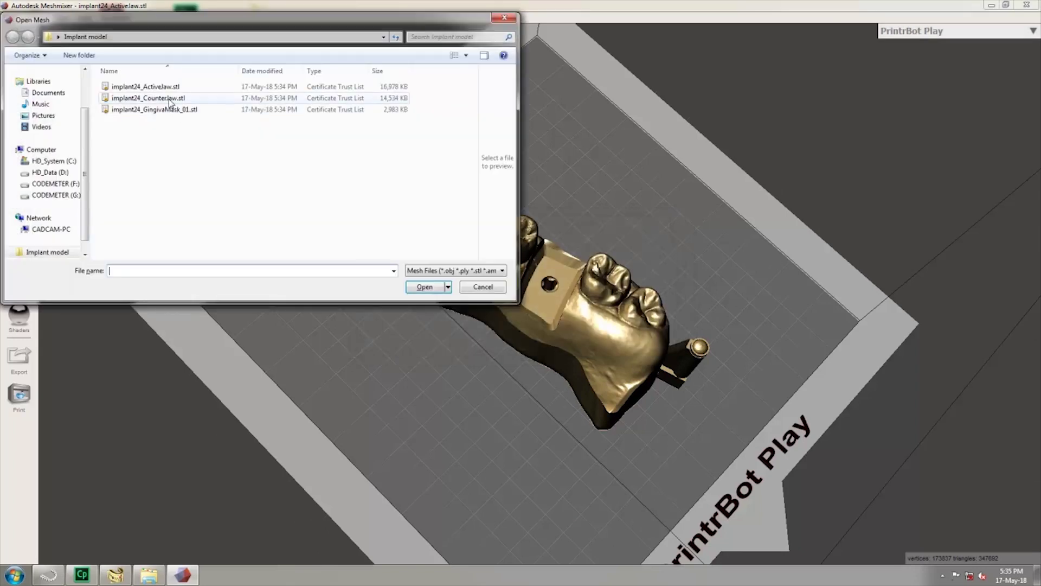
pyautogui.click(171, 100)
pyautogui.doubleClick(170, 101)
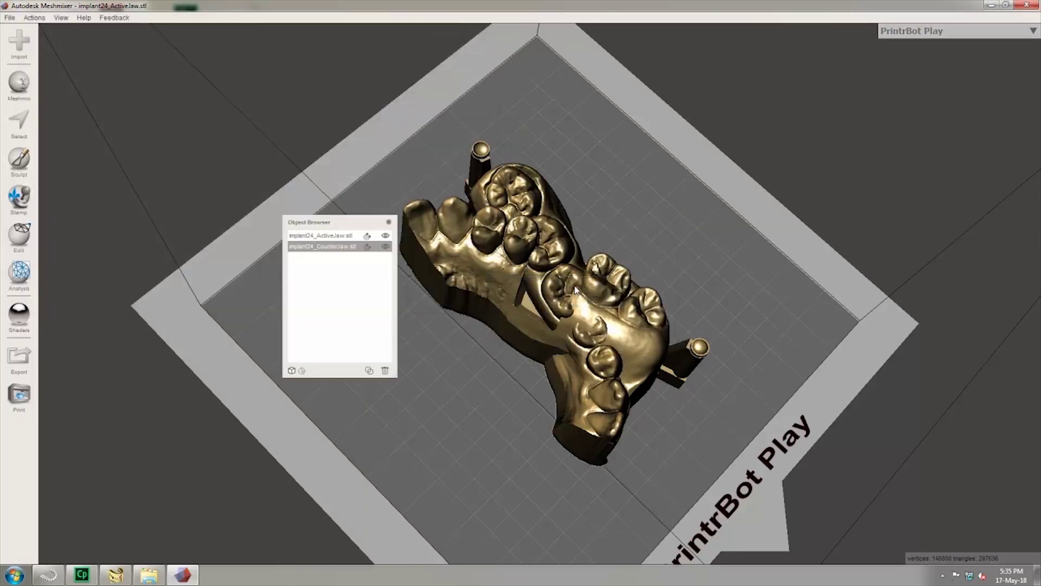
# Step: Orbit around both jaws on the build plate and select the ActiveJaw mesh
pyautogui.moveTo(567, 283)
pyautogui.mouseDown(button='right')
pyautogui.moveTo(572, 333)
pyautogui.moveTo(510, 317)
pyautogui.moveTo(486, 353)
pyautogui.mouseUp(button='right')
pyautogui.click(326, 246)
pyautogui.moveTo(529, 299)
pyautogui.mouseDown(button='right')
pyautogui.moveTo(522, 317)
pyautogui.moveTo(521, 293)
pyautogui.mouseUp(button='right')
pyautogui.click(319, 235)
pyautogui.click(385, 246)
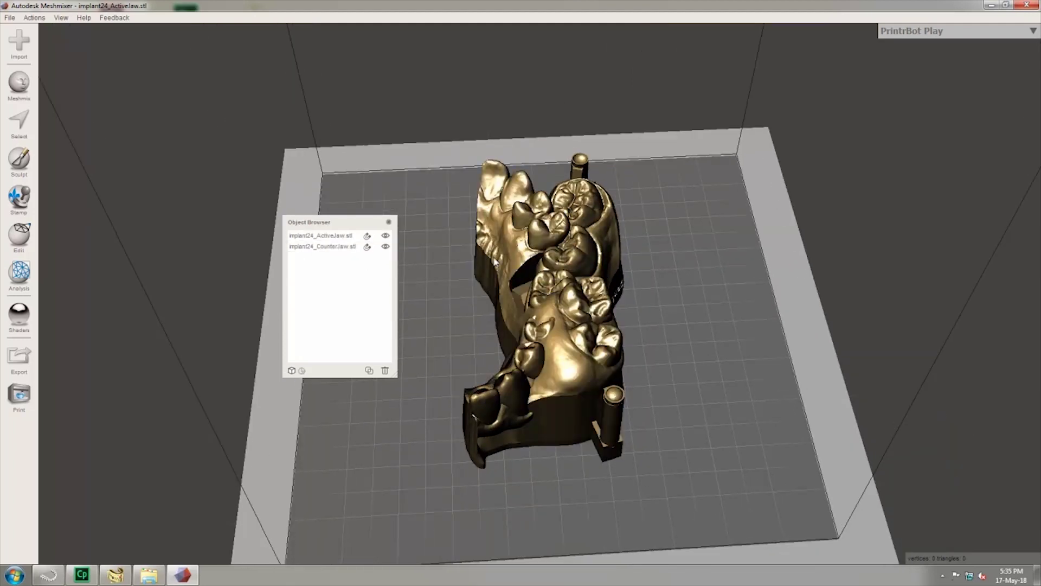
pyautogui.click(516, 256)
pyautogui.moveTo(514, 250)
pyautogui.mouseDown(button='right')
pyautogui.moveTo(485, 291)
pyautogui.moveTo(100, 180)
pyautogui.mouseUp(button='right')
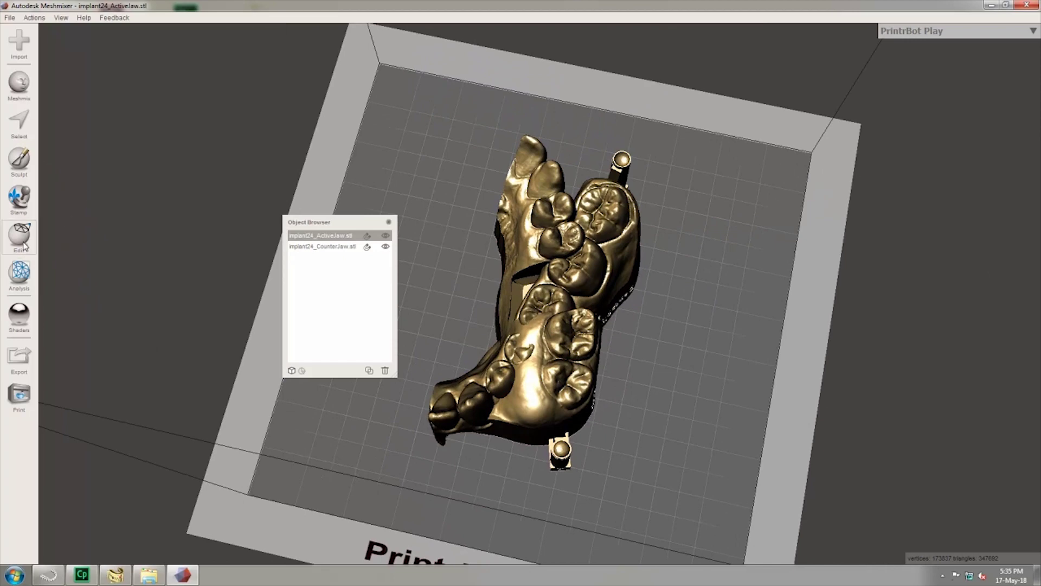
pyautogui.moveTo(475, 303)
pyautogui.mouseDown(button='right')
pyautogui.moveTo(461, 363)
pyautogui.moveTo(495, 334)
pyautogui.mouseUp(button='right')
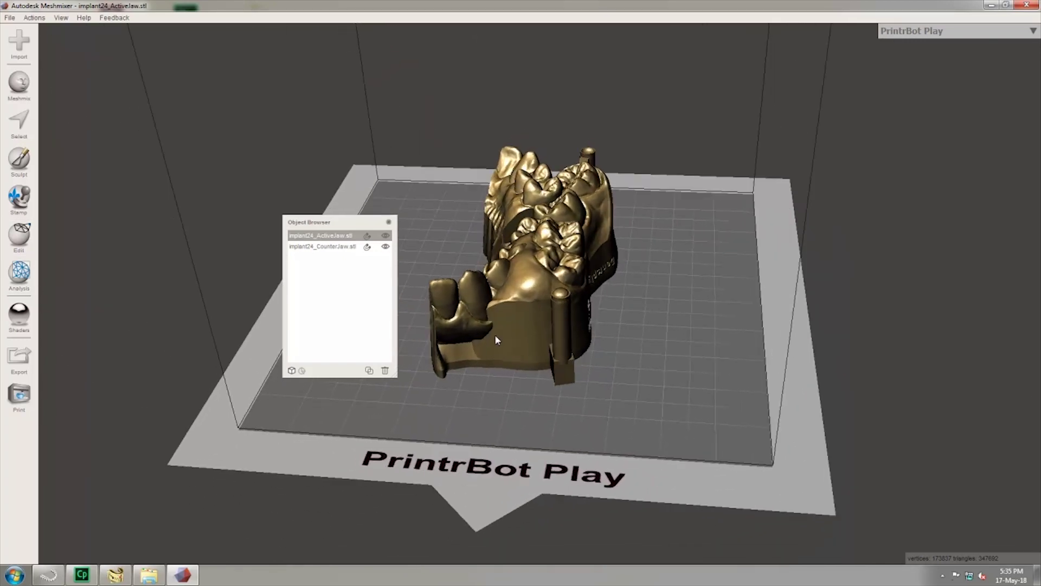
pyautogui.moveTo(138, 200); pyautogui.dragTo(65, 227, button='right')
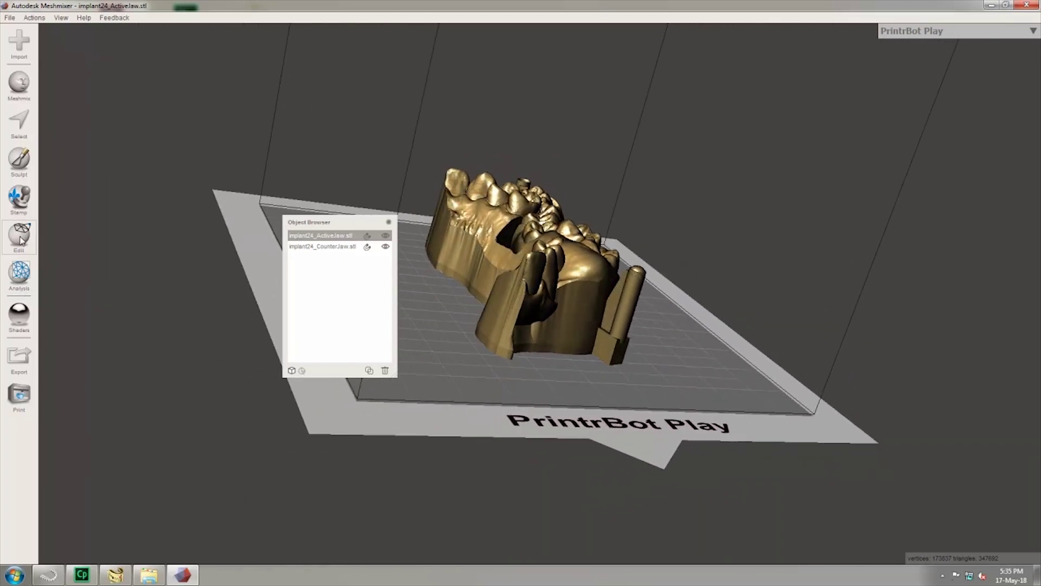
pyautogui.click(20, 239)
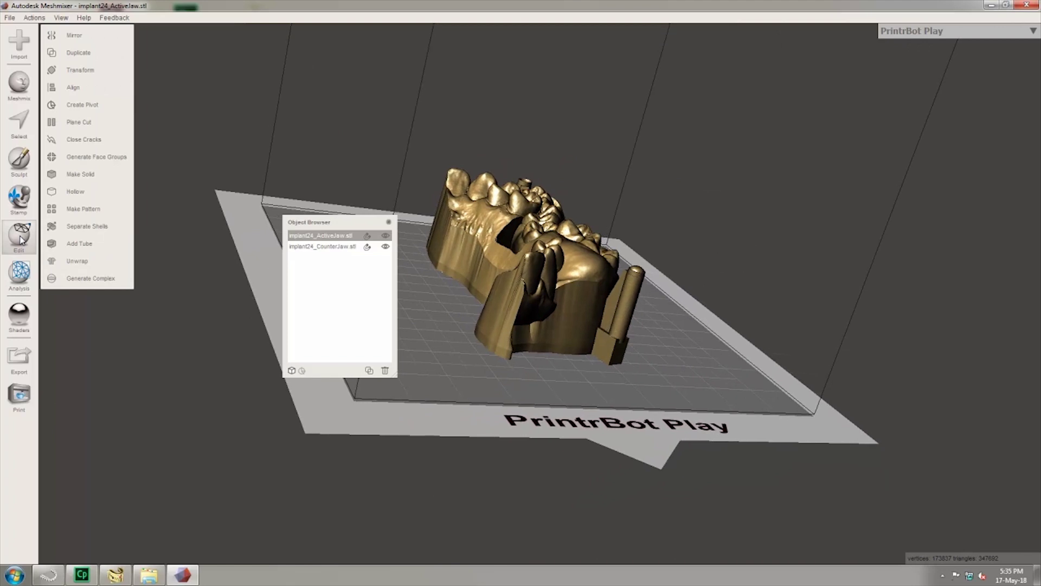
# Step: Transform the ActiveJaw: move it 37 mm left, away from the CounterJaw, and rotate it about 25°
pyautogui.click(91, 79)
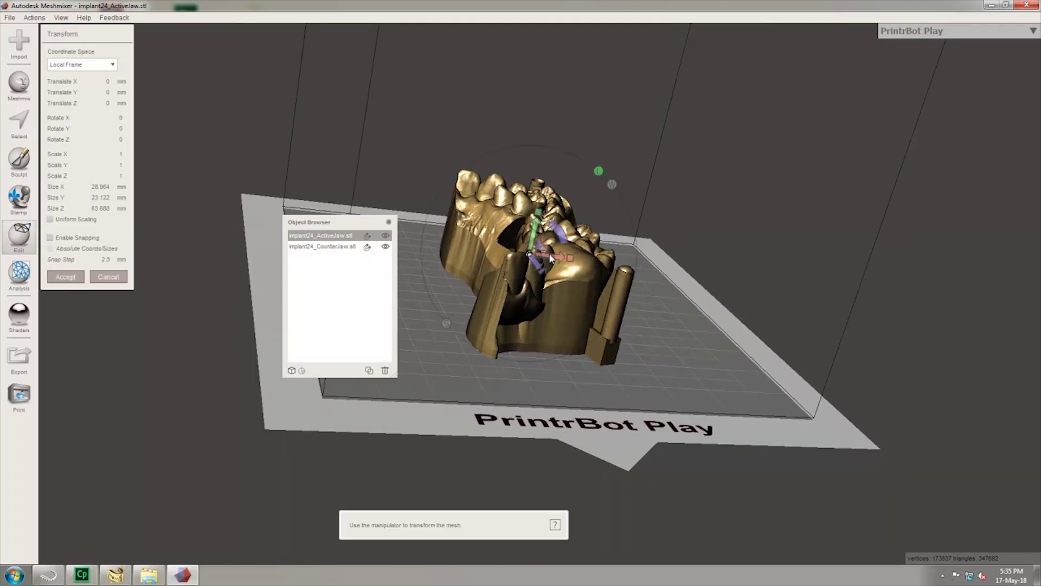
pyautogui.moveTo(552, 259); pyautogui.dragTo(390, 258)
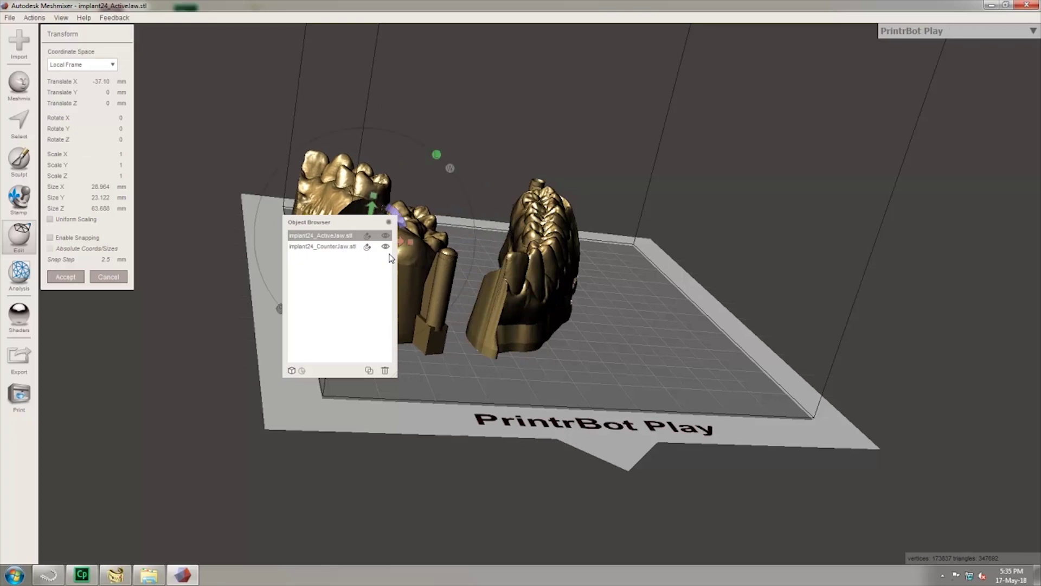
pyautogui.moveTo(485, 251)
pyautogui.mouseDown(button='right')
pyautogui.moveTo(499, 260)
pyautogui.moveTo(467, 272)
pyautogui.moveTo(458, 236)
pyautogui.moveTo(458, 259)
pyautogui.mouseUp(button='right')
pyautogui.moveTo(458, 260)
pyautogui.mouseDown()
pyautogui.moveTo(474, 233)
pyautogui.moveTo(487, 260)
pyautogui.mouseUp()
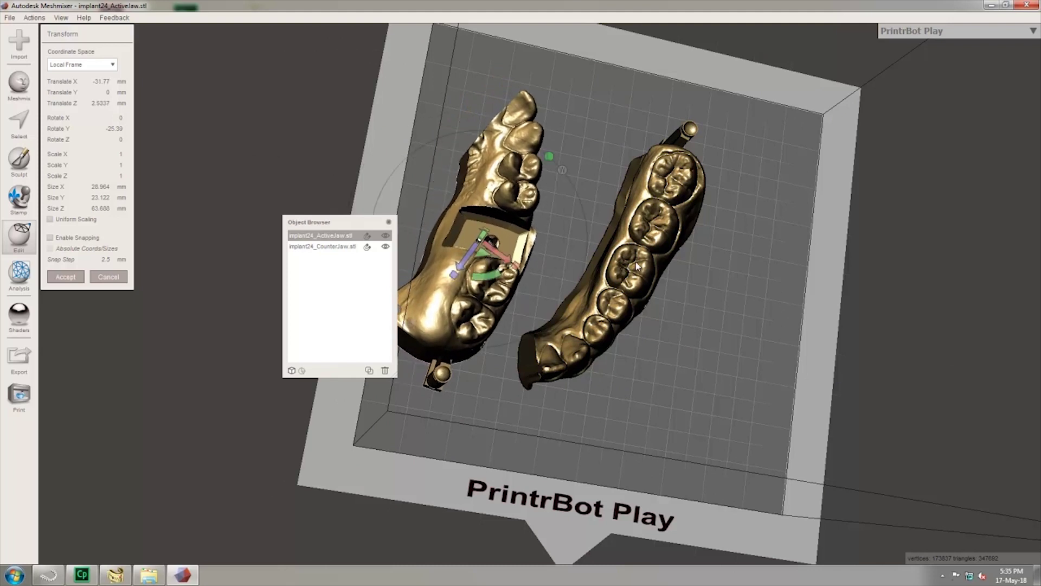
# Step: Shift the CounterJaw about 5 mm left and rotate it 12.191° about Y
pyautogui.click(325, 250)
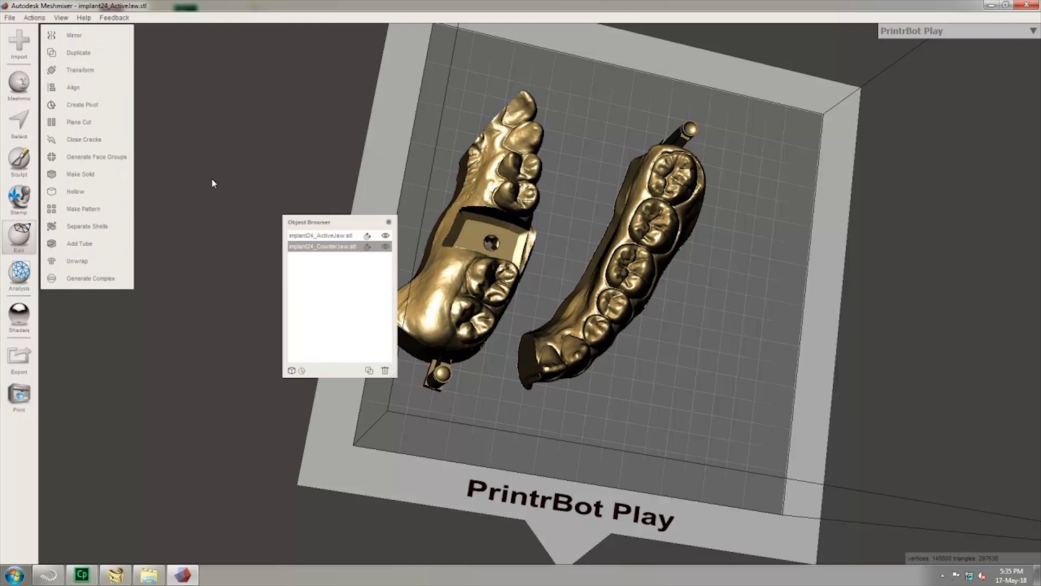
pyautogui.click(95, 73)
pyautogui.moveTo(642, 264)
pyautogui.mouseDown()
pyautogui.moveTo(611, 274)
pyautogui.moveTo(621, 279)
pyautogui.mouseUp()
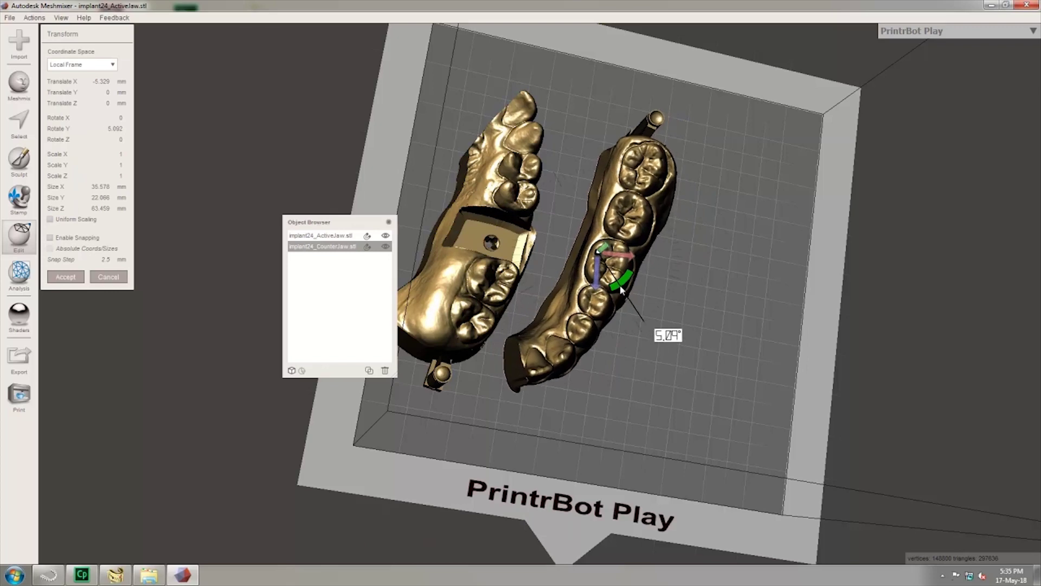
pyautogui.moveTo(624, 280)
pyautogui.mouseDown(button='right')
pyautogui.moveTo(699, 308)
pyautogui.moveTo(451, 310)
pyautogui.mouseUp(button='right')
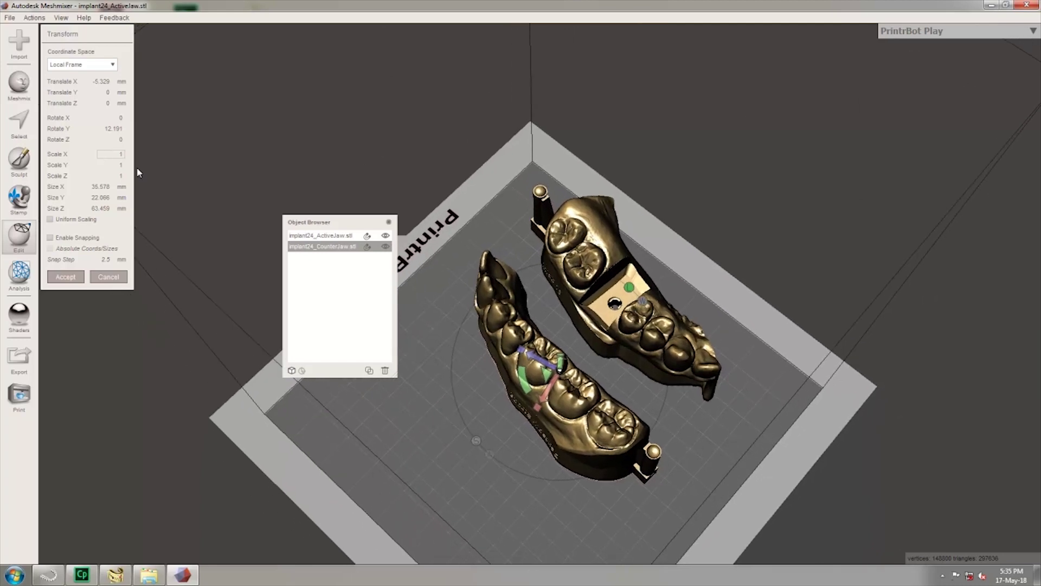
pyautogui.click(10, 18)
pyautogui.click(36, 86)
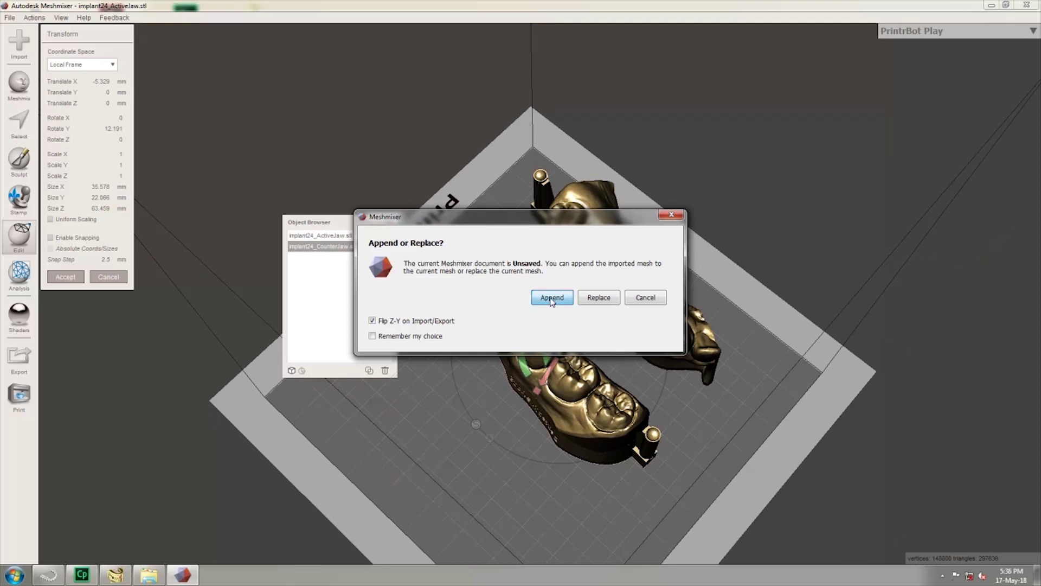
# Step: Append implant24_GingivaMask_01.stl and move it 17.663 mm along X beside the jaws, then accept
pyautogui.click(552, 298)
pyautogui.doubleClick(182, 110)
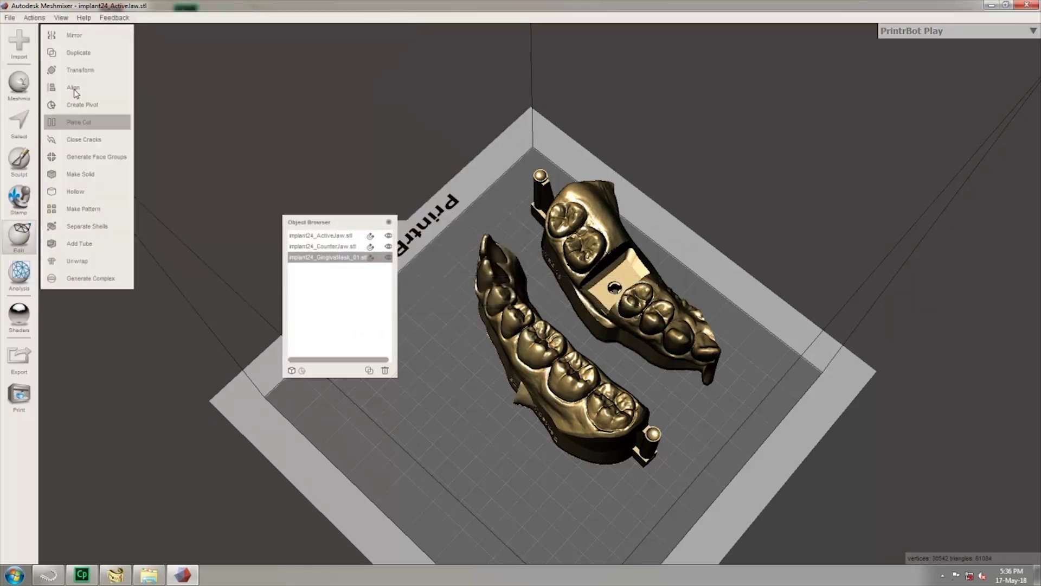
pyautogui.click(99, 70)
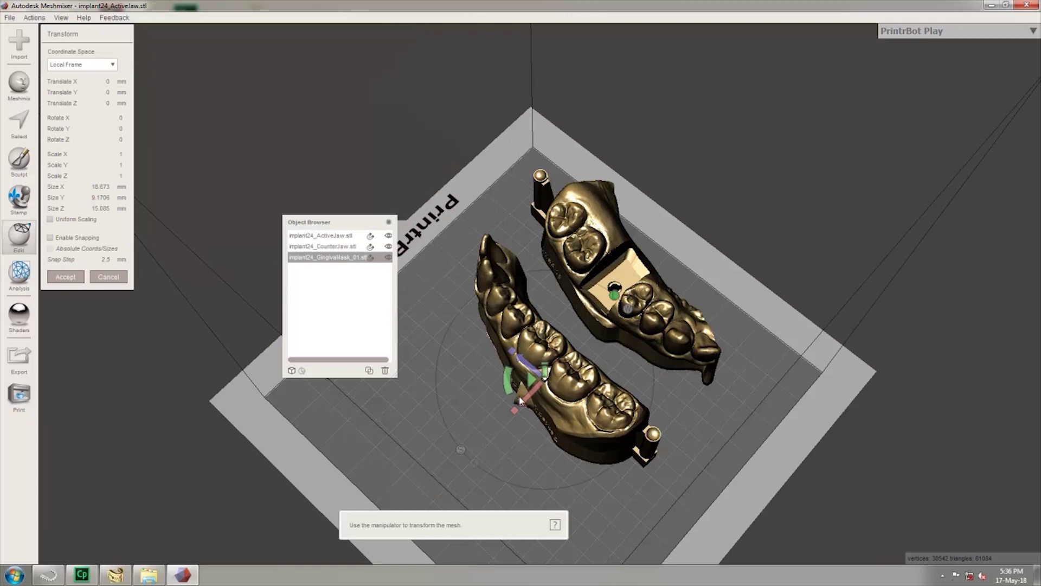
pyautogui.moveTo(525, 402)
pyautogui.mouseDown()
pyautogui.moveTo(485, 423)
pyautogui.moveTo(469, 467)
pyautogui.moveTo(391, 428)
pyautogui.moveTo(510, 477)
pyautogui.moveTo(493, 472)
pyautogui.mouseUp()
pyautogui.moveTo(492, 473)
pyautogui.mouseDown(button='middle')
pyautogui.moveTo(637, 405)
pyautogui.moveTo(670, 405)
pyautogui.mouseUp(button='middle')
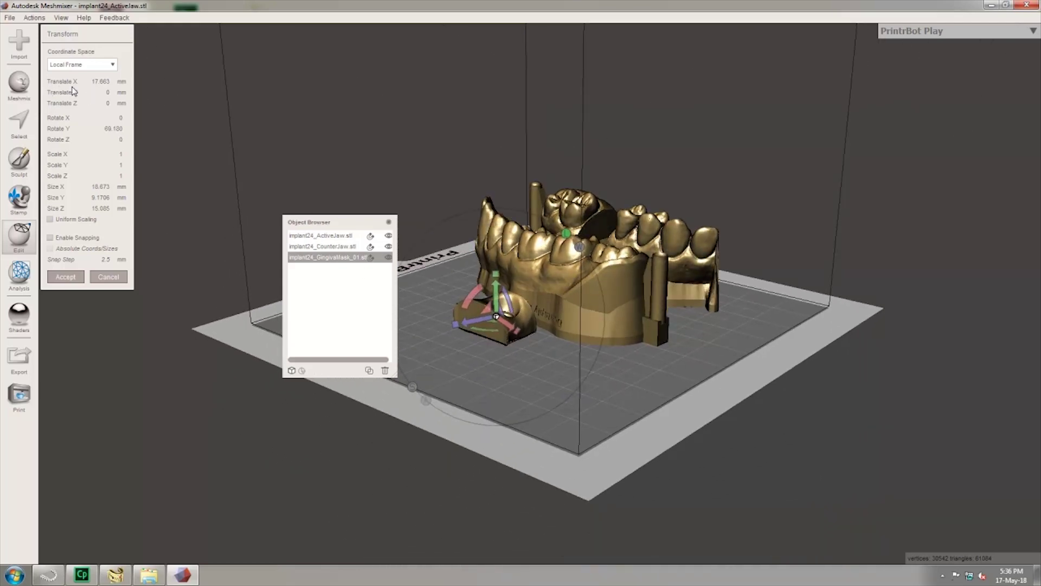
pyautogui.click(73, 281)
pyautogui.moveTo(554, 420); pyautogui.dragTo(538, 403, button='middle')
pyautogui.scroll(2, 539, 403)
pyautogui.scroll(2, 539, 403)
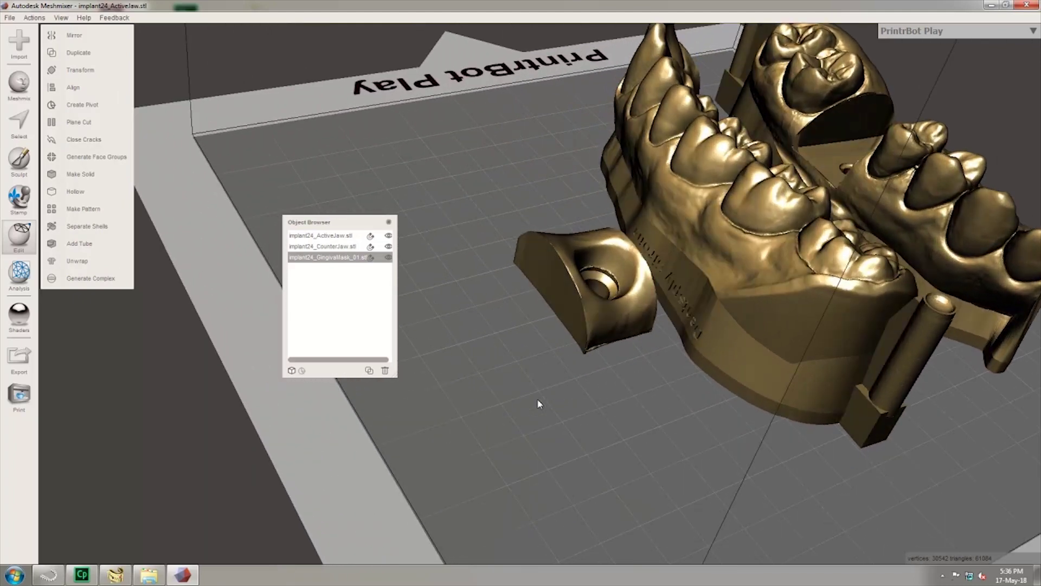
pyautogui.scroll(2, 538, 403)
pyautogui.scroll(2, 539, 403)
pyautogui.moveTo(538, 403); pyautogui.dragTo(537, 398, button='middle')
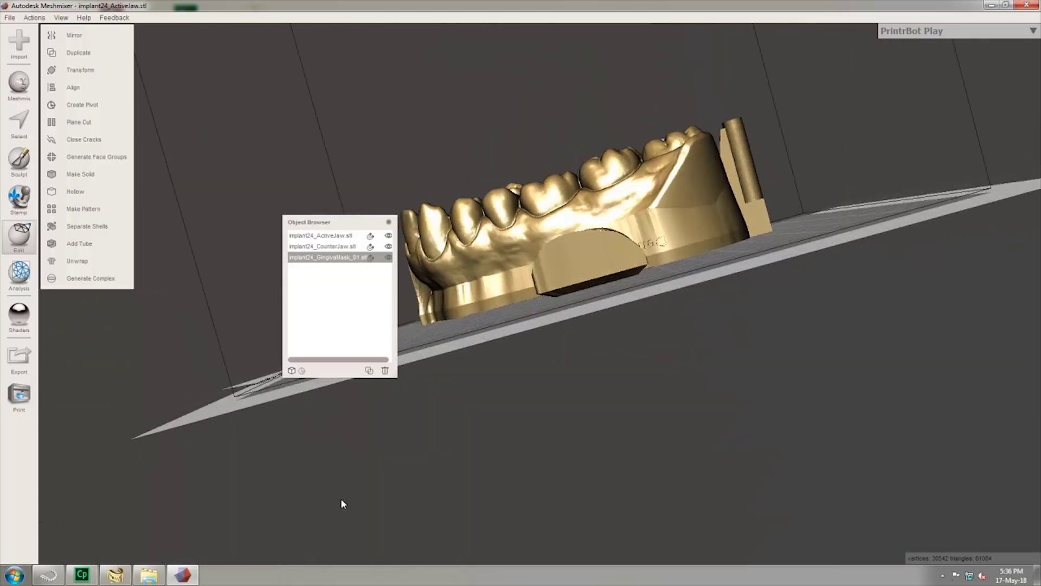